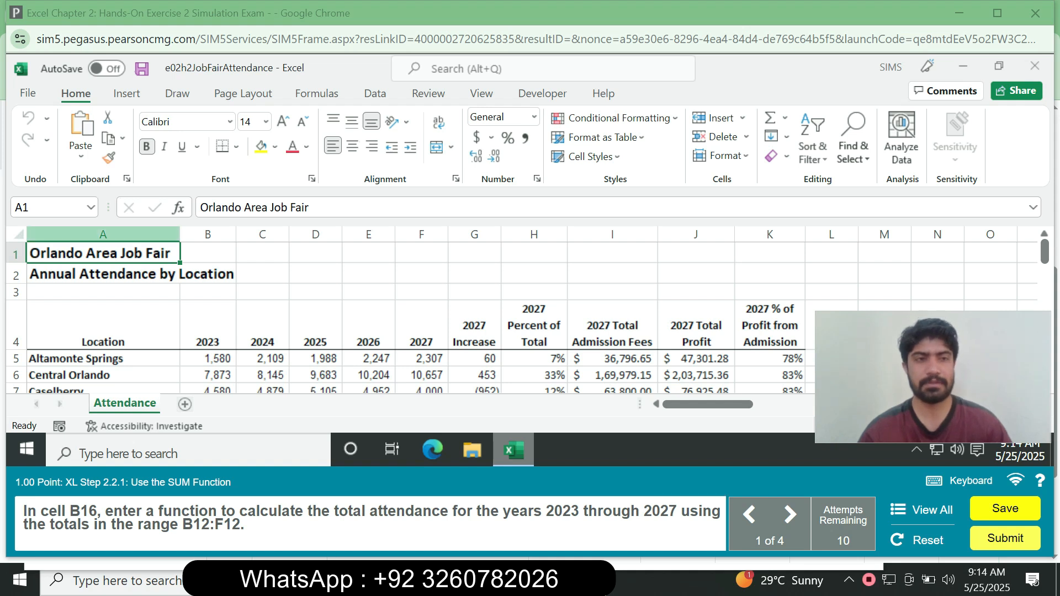
Enter =SUM(B12:F12) in cell B16 to total the attendance for 2023 through 2027.
click(49, 207)
text(B16)
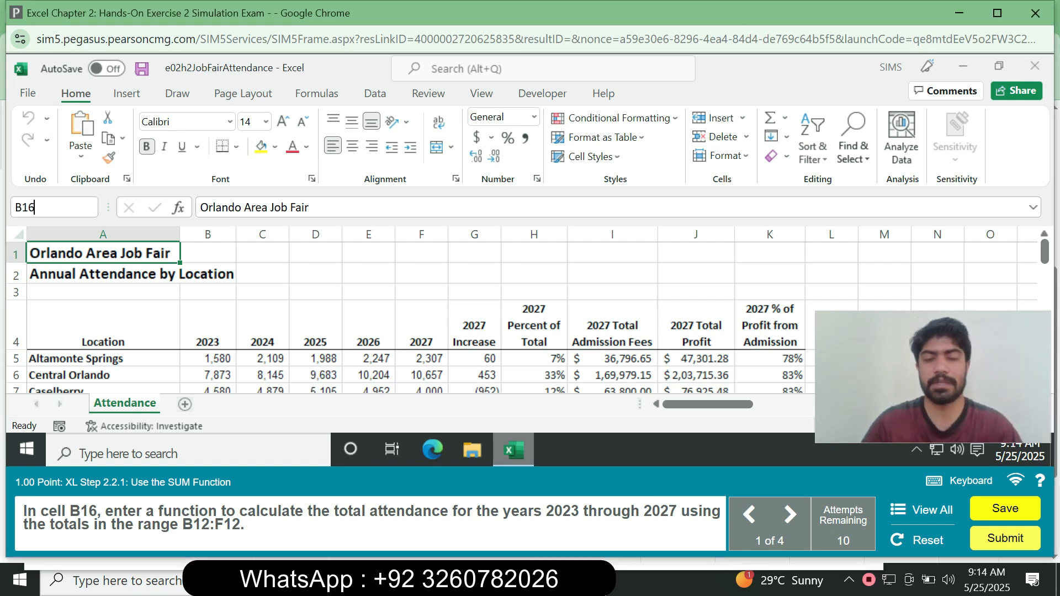
key(Return)
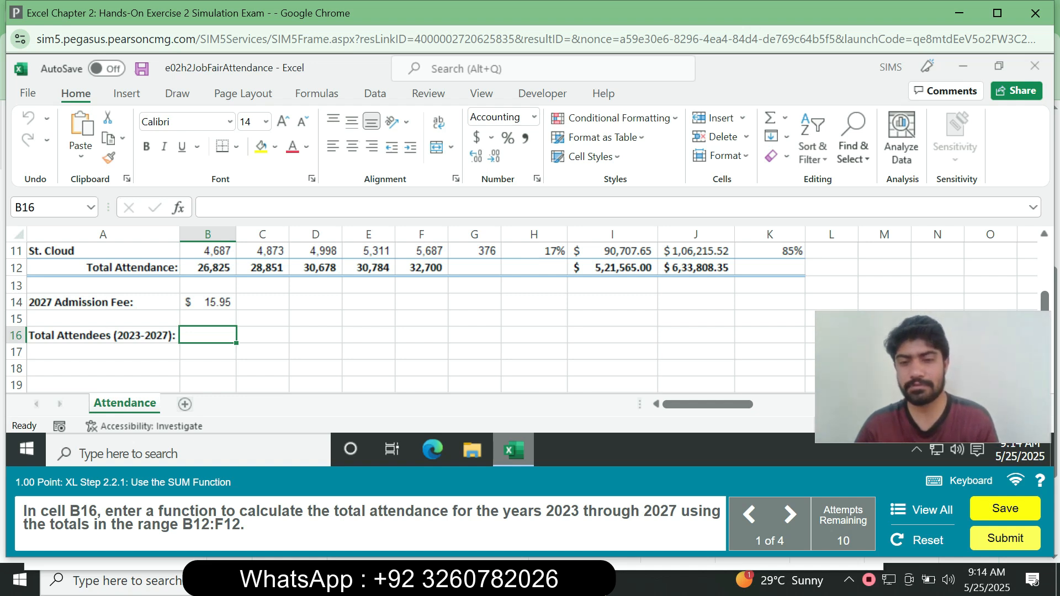
text(=sum)
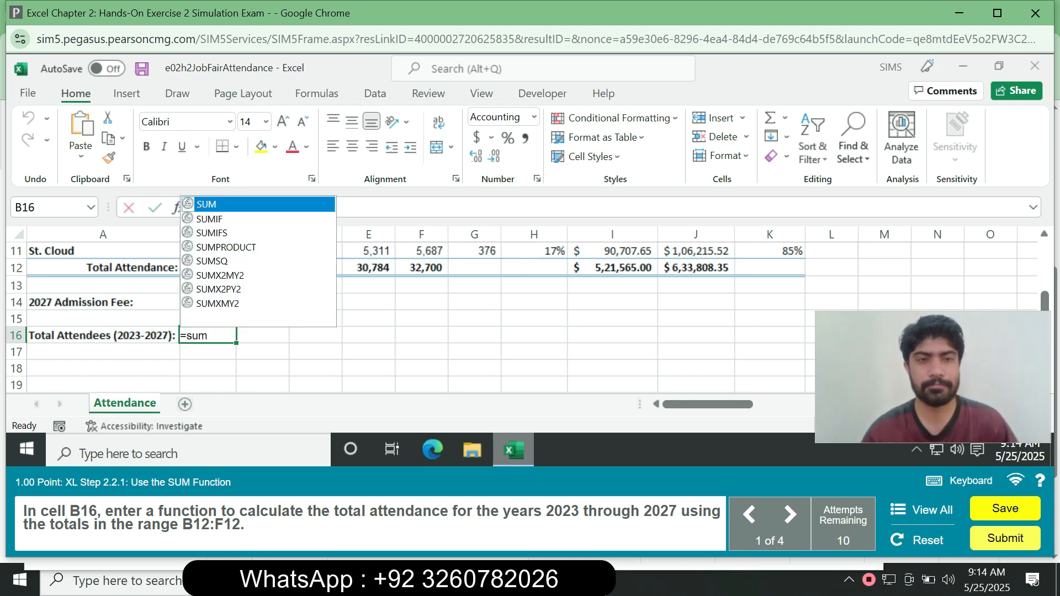
key(Tab)
text(B12)
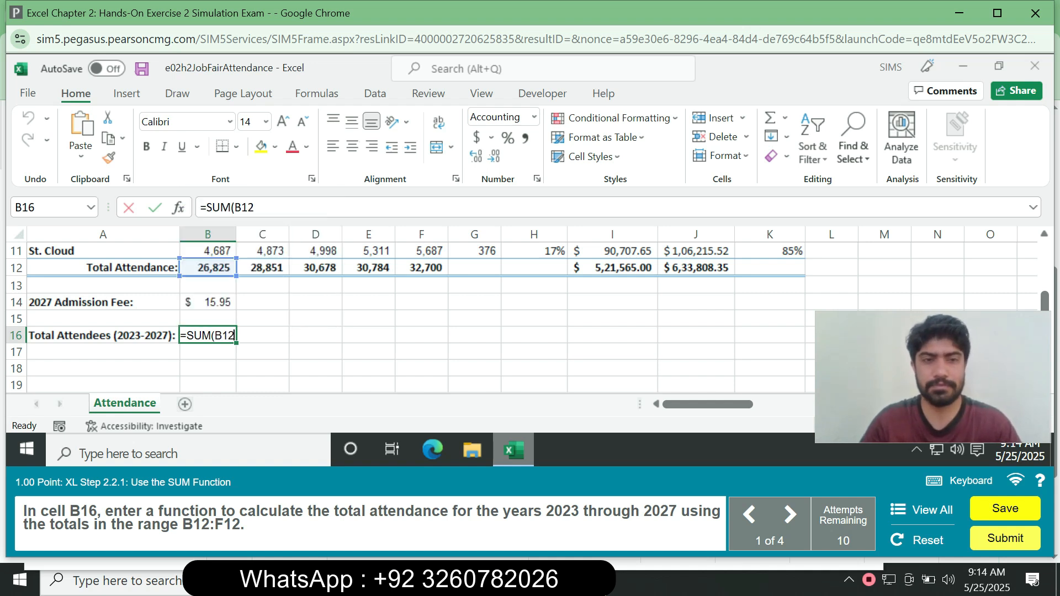
text(:)
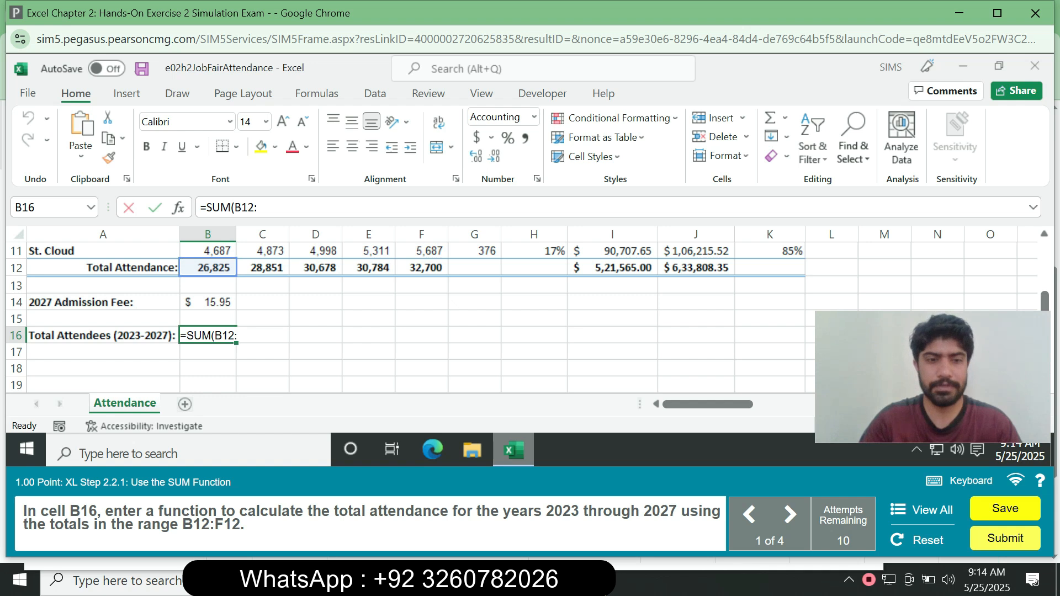
text(F12)
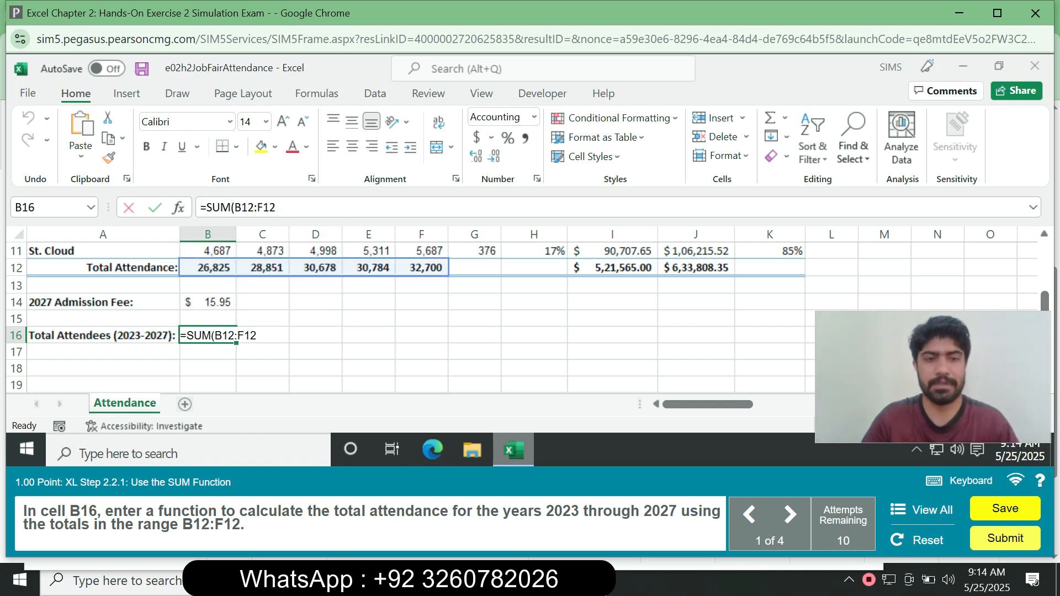
text())
key(Return)
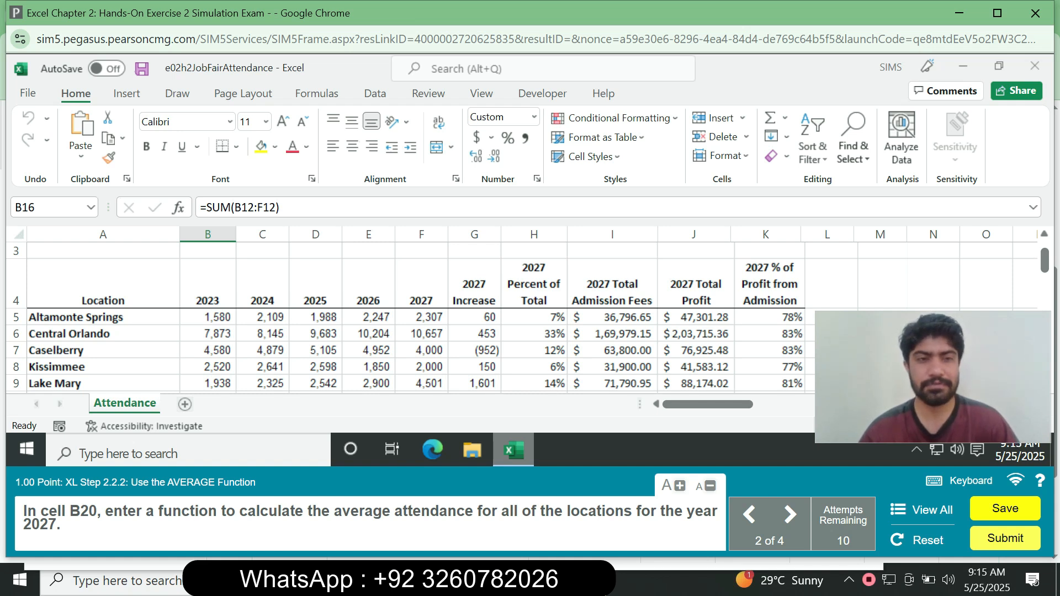
click(48, 208)
text(B20)
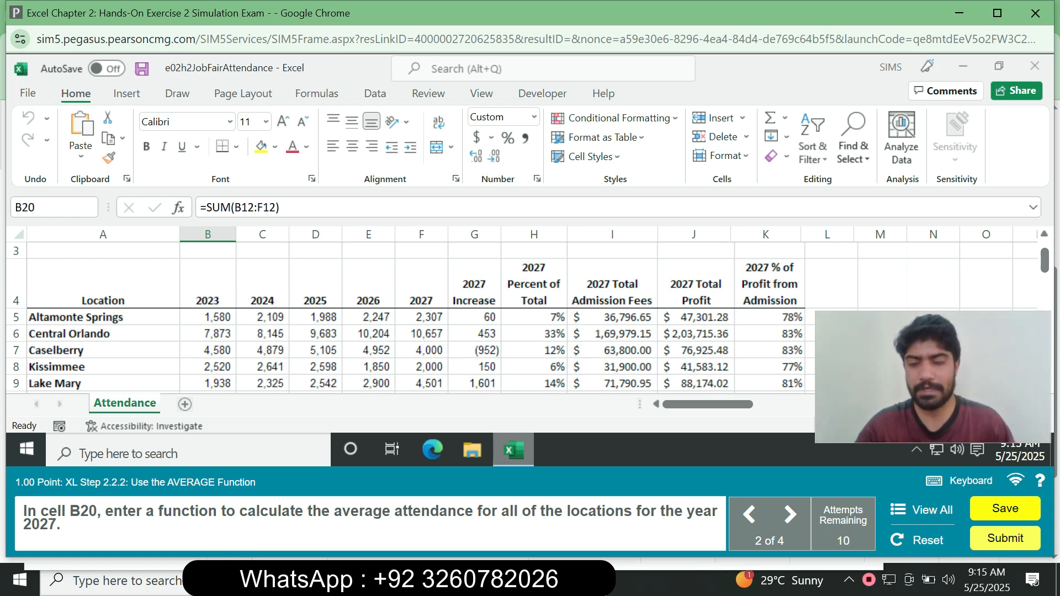
key(Return)
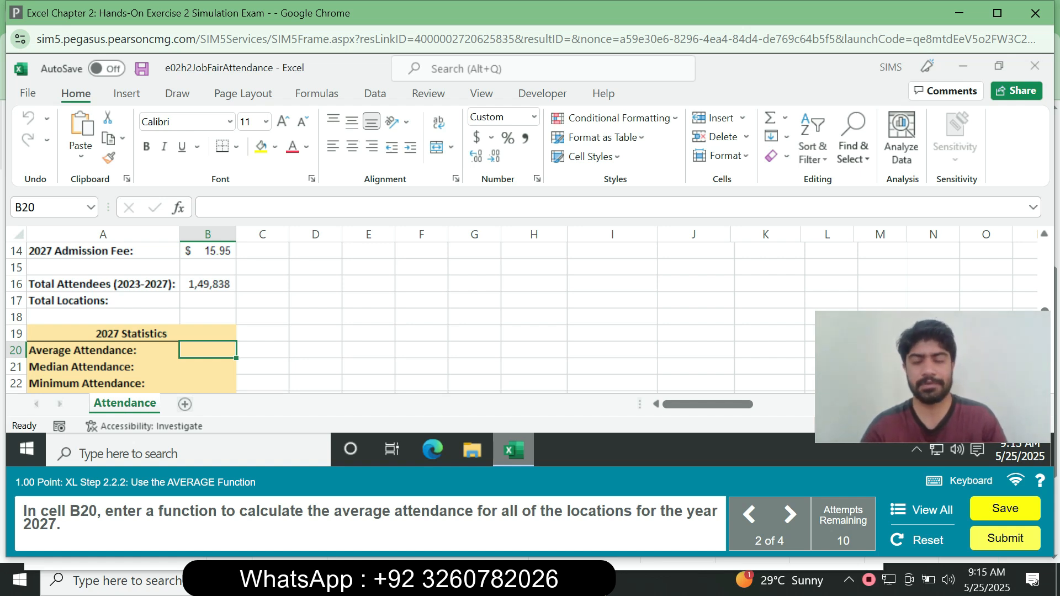
text(=)
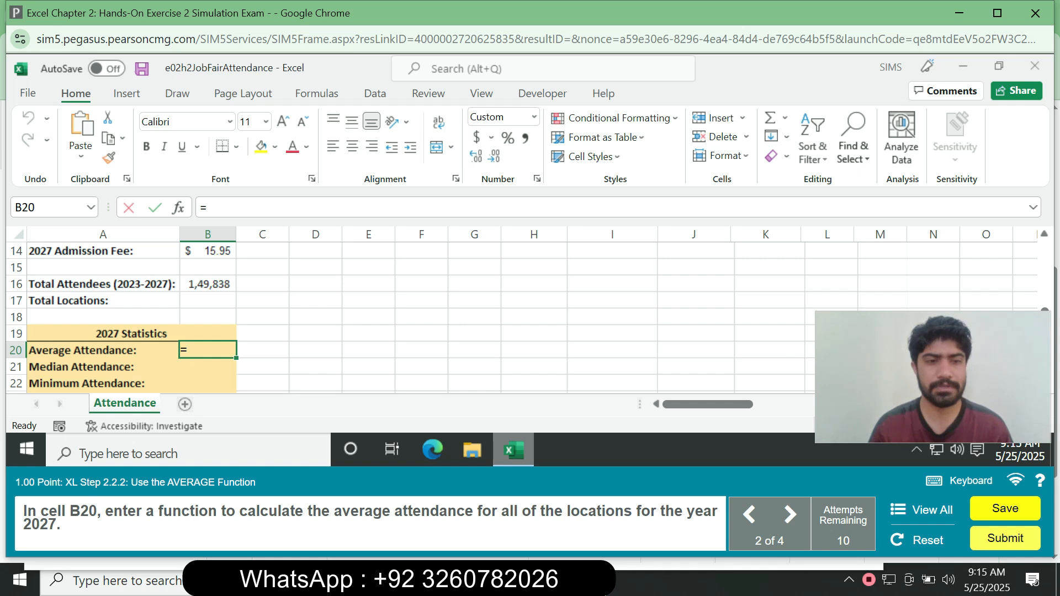
text(aver)
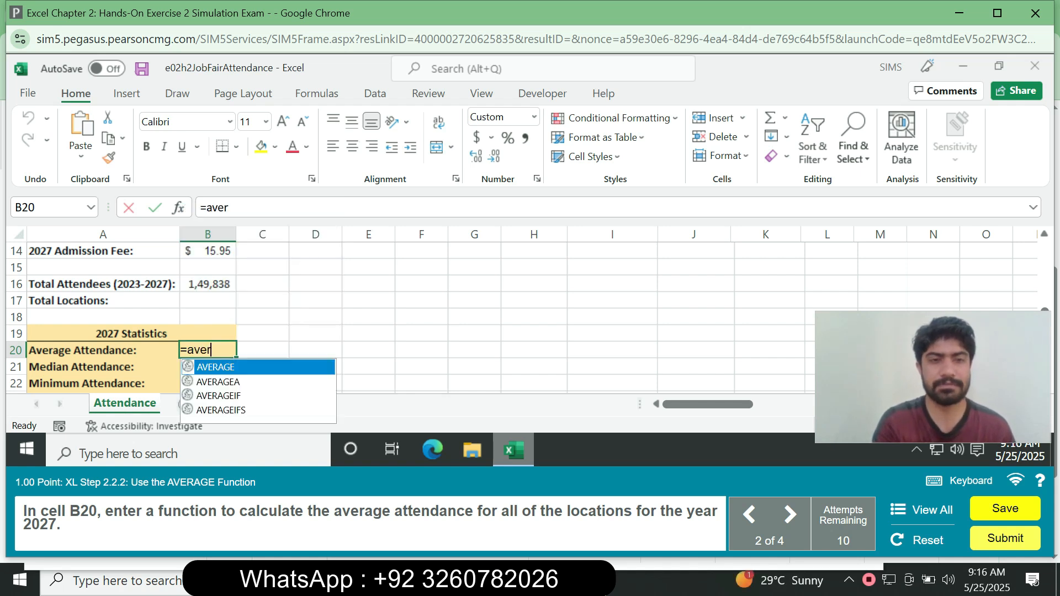
key(Tab)
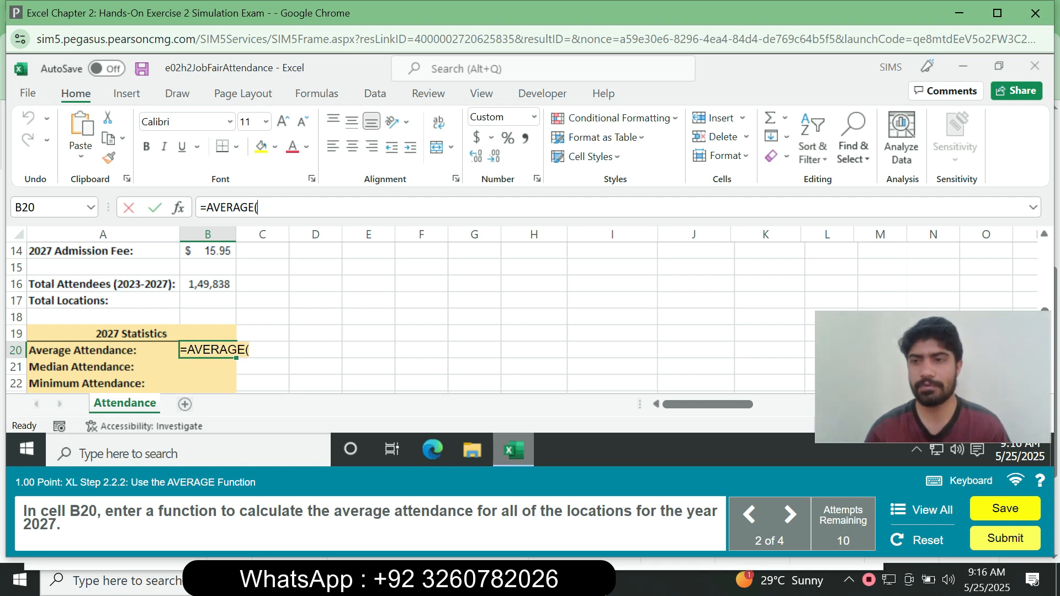
scroll(408, 314, up, 2)
scroll(408, 314, up, 2)
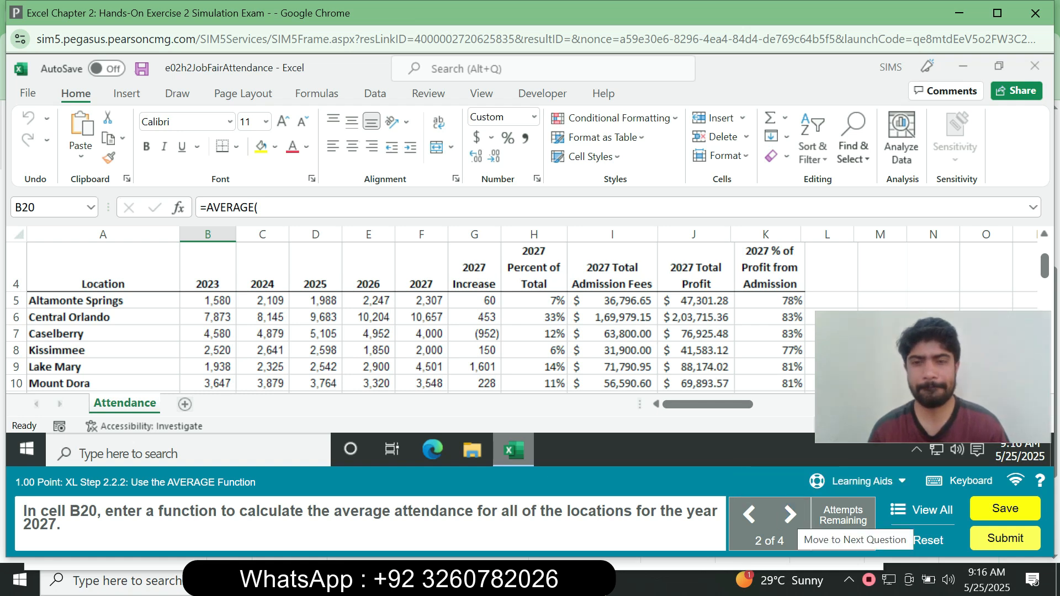
click(790, 515)
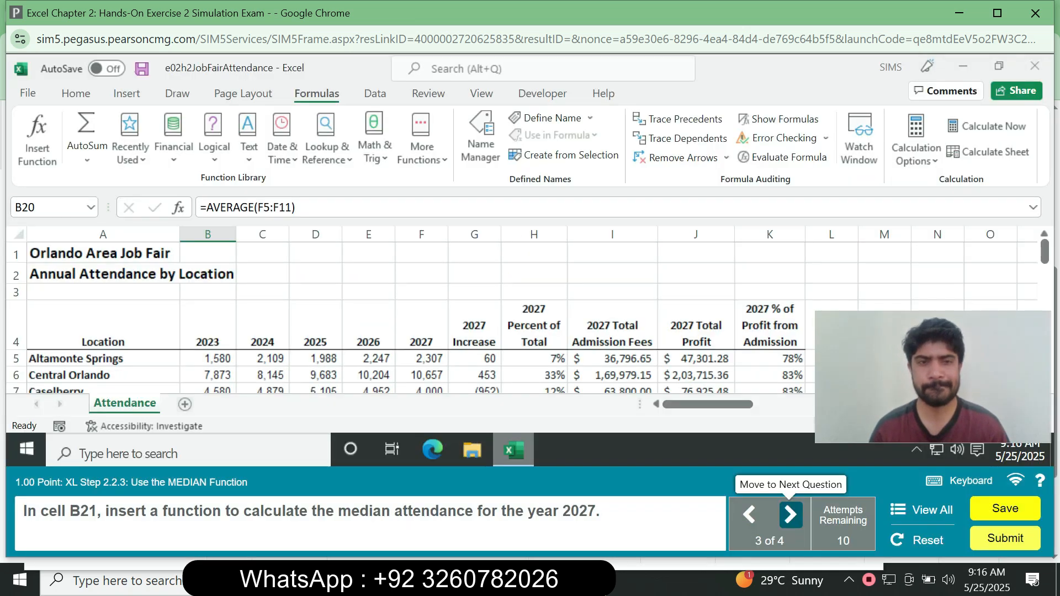
drag(1044, 251, 1044, 320)
drag(298, 207, 200, 207)
key(Return)
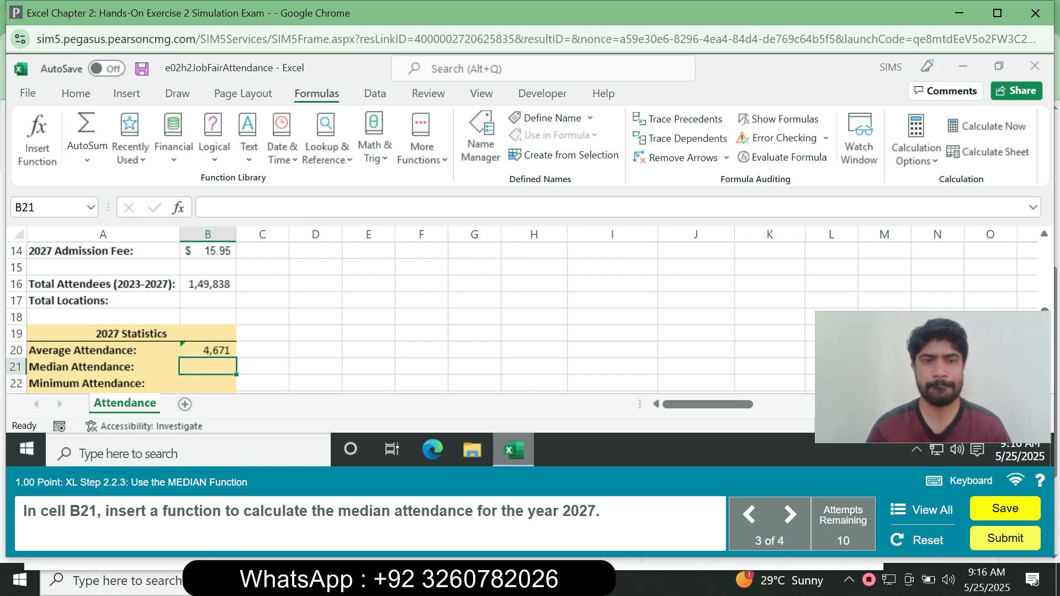
click(749, 514)
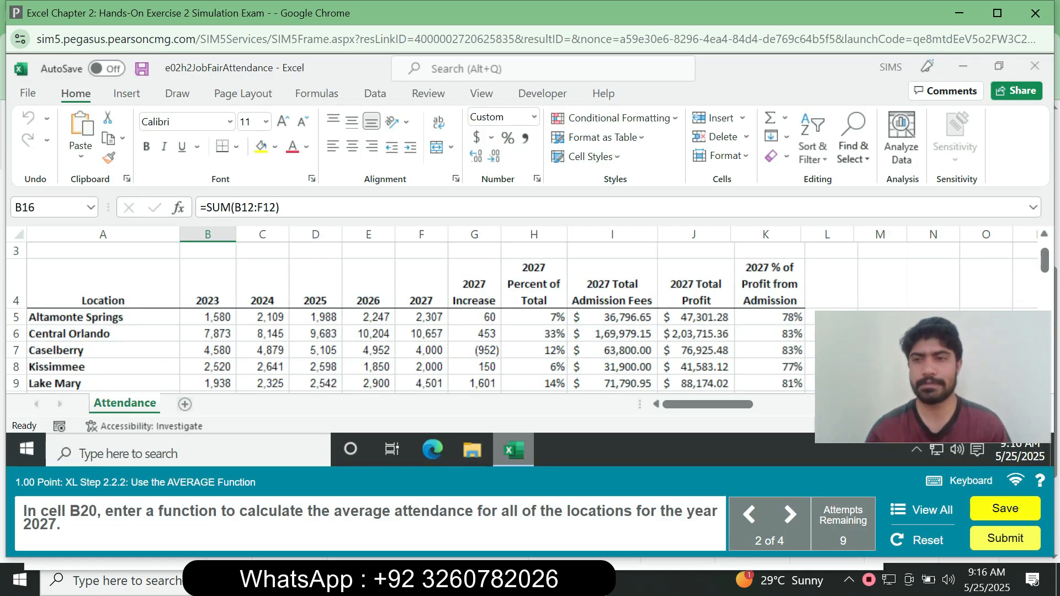
Enter =AVERAGE(F5:F11) in cell B20 to calculate the average 2027 attendance across all locations.
scroll(414, 321, down, 3)
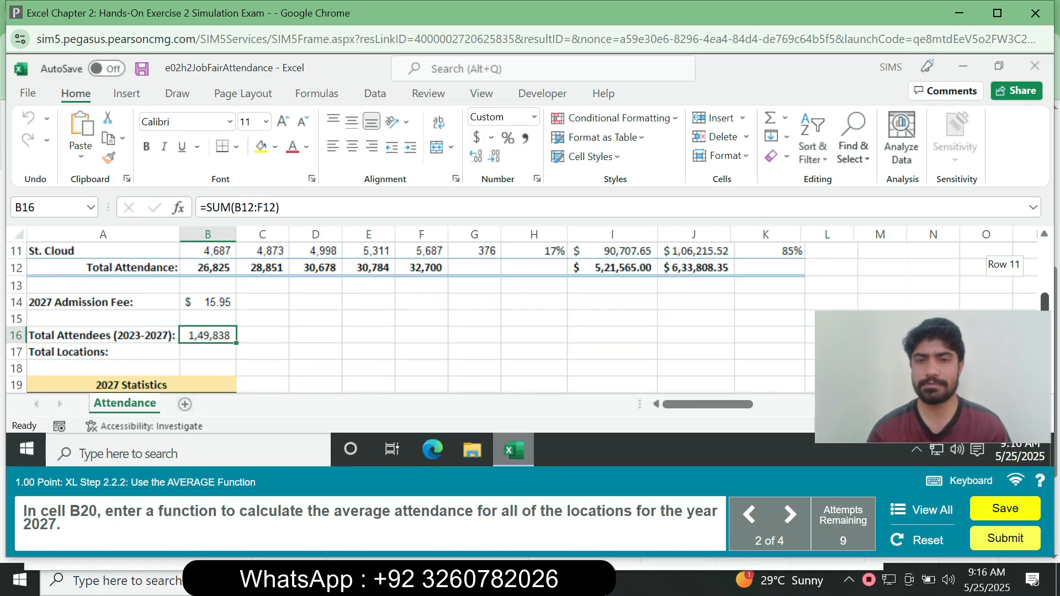
click(208, 385)
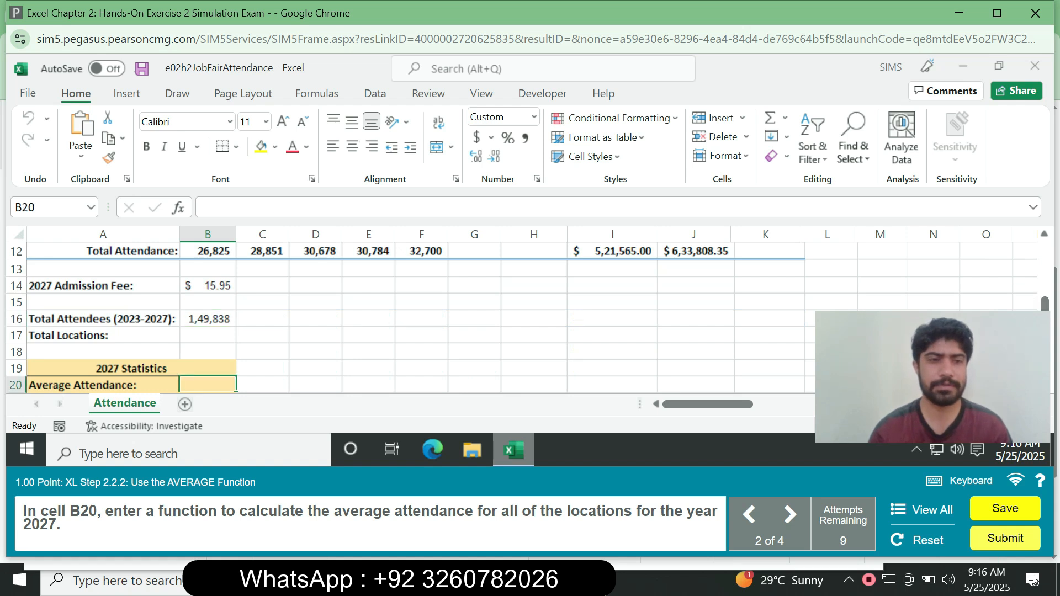
text(=AVERAGE(F5:F11))
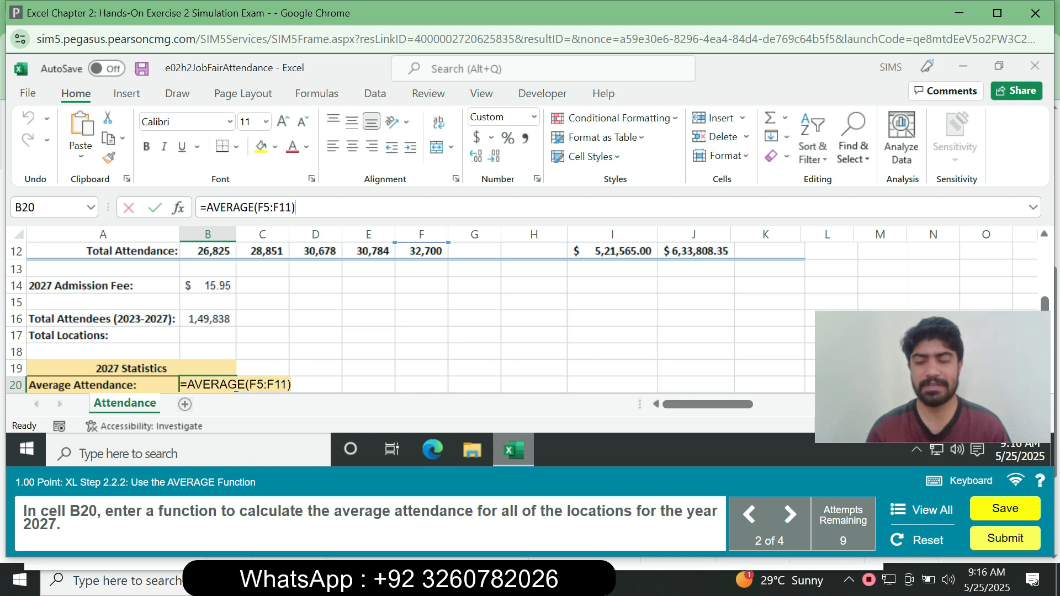
key(Return)
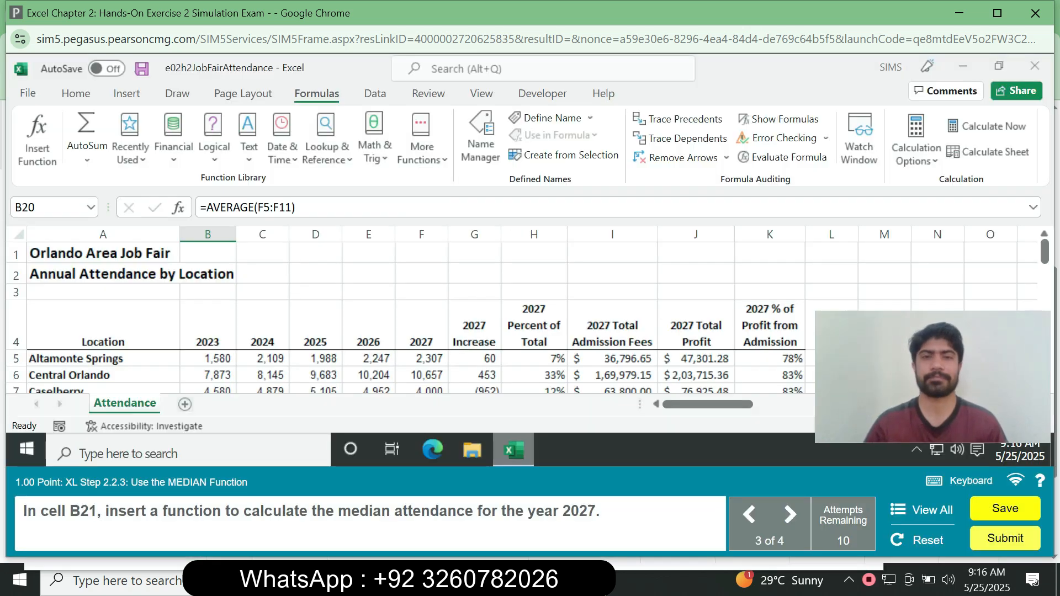
Enter =MEDIAN(F5:F11) in cell B21 to calculate the median attendance for 2027.
drag(1045, 251, 1045, 305)
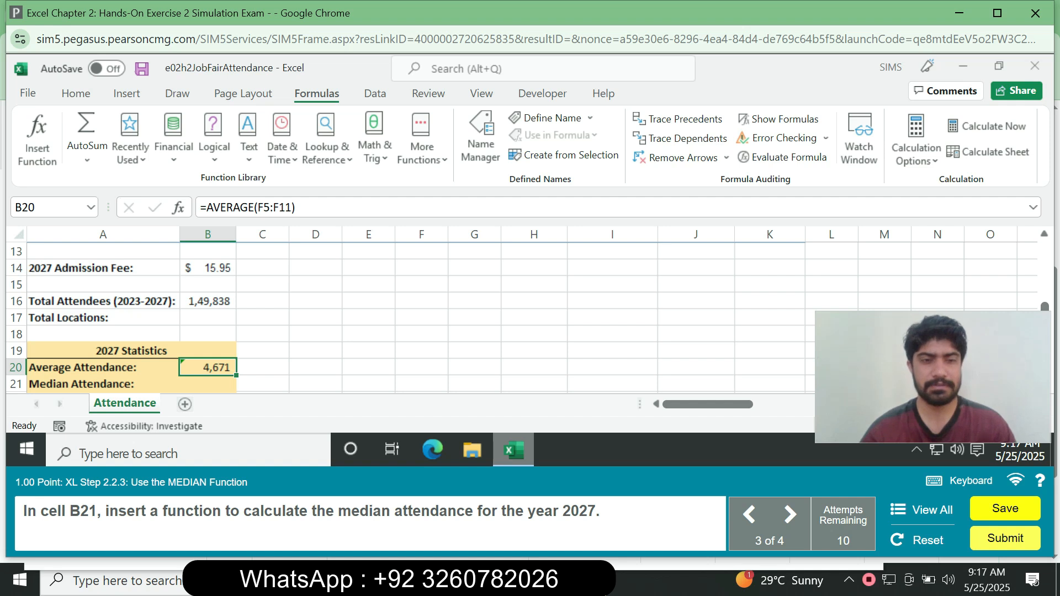
click(207, 383)
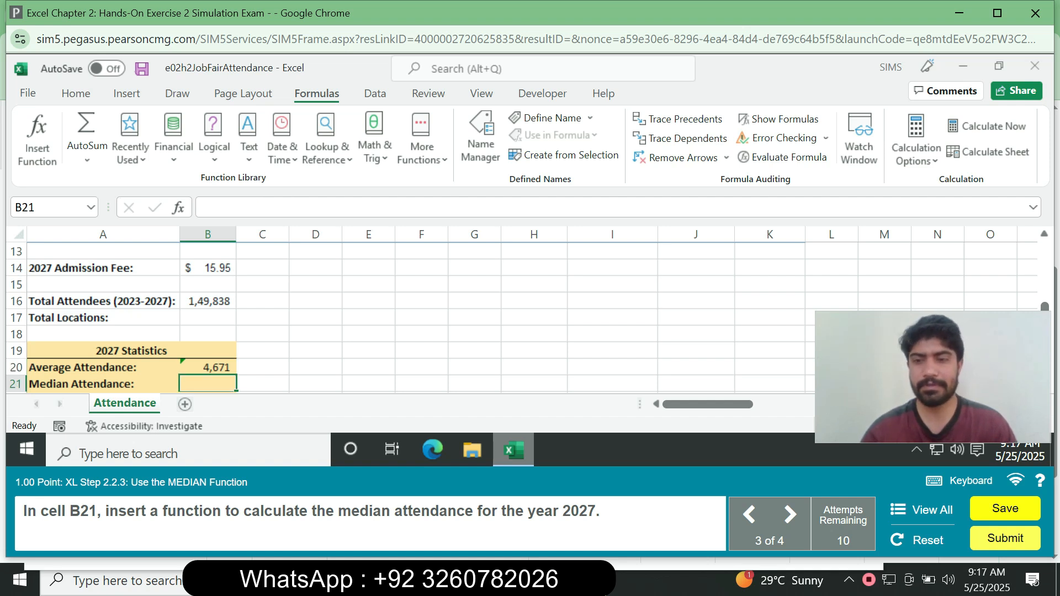
text(=)
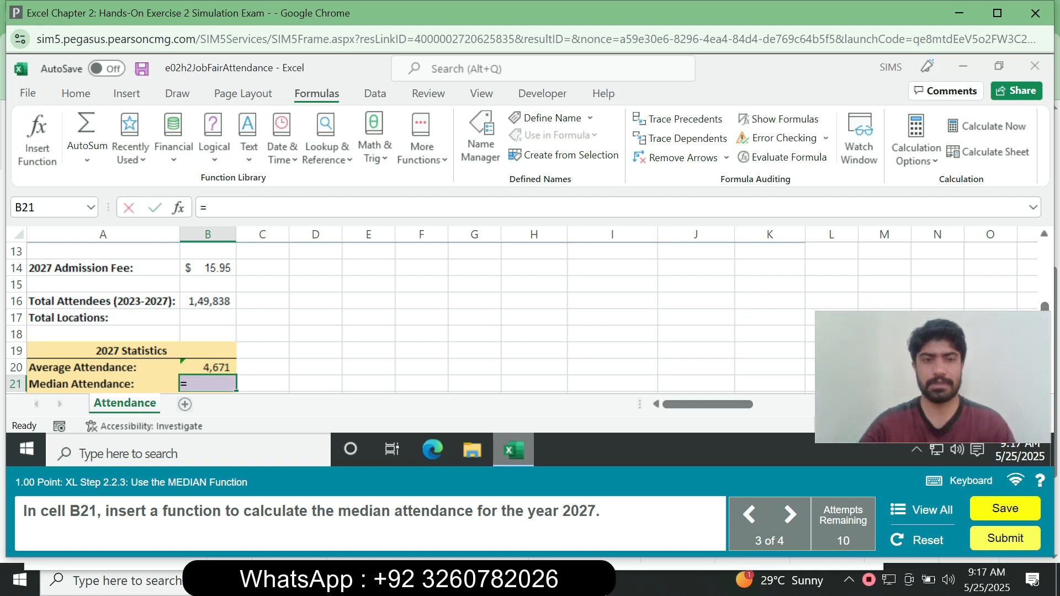
text(med)
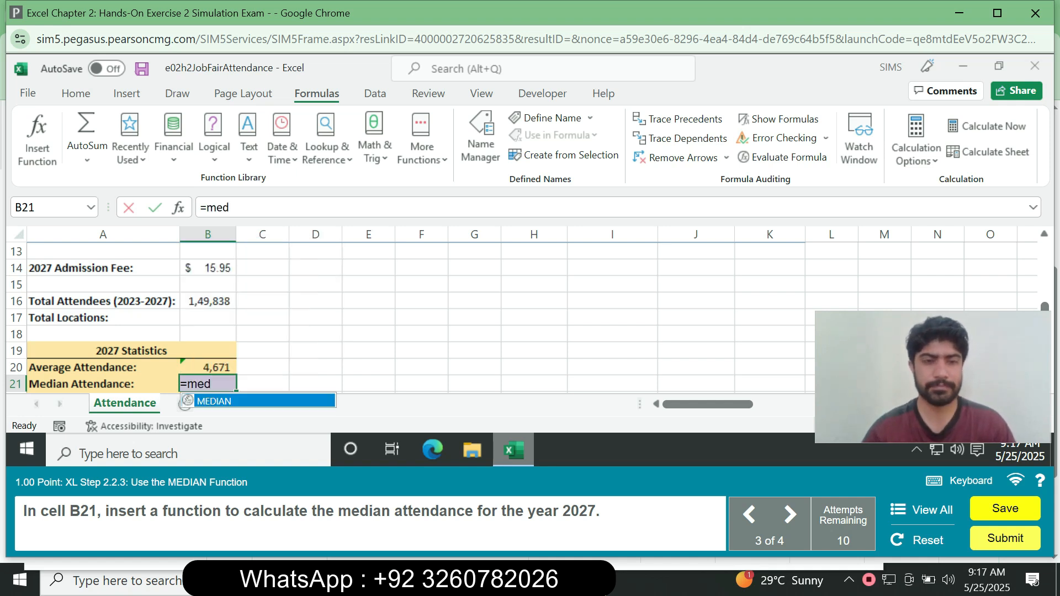
key(Tab)
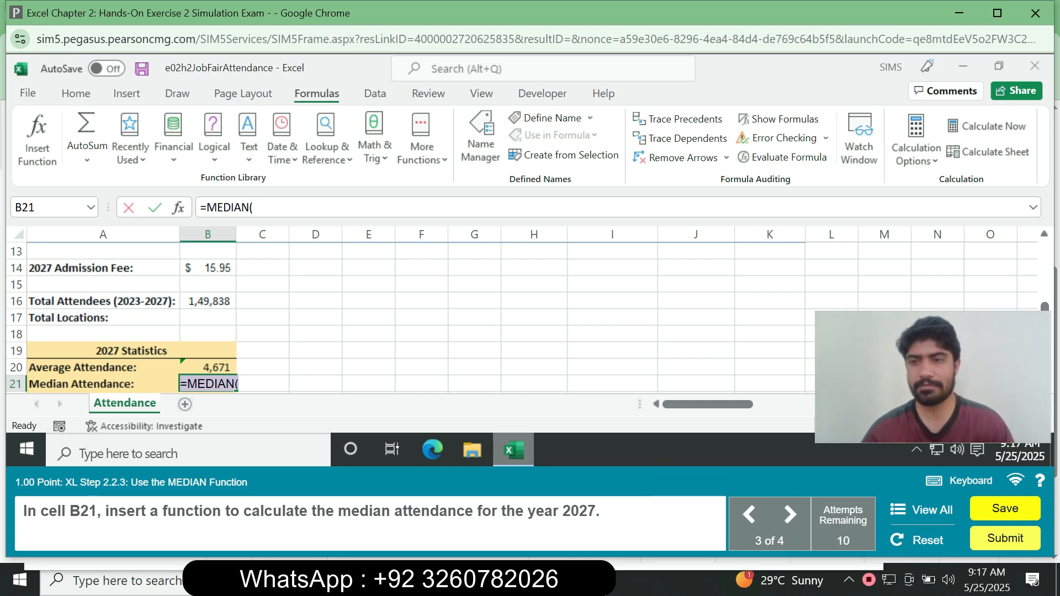
scroll(386, 315, up, 2)
drag(1045, 287, 1045, 262)
drag(422, 318, 421, 350)
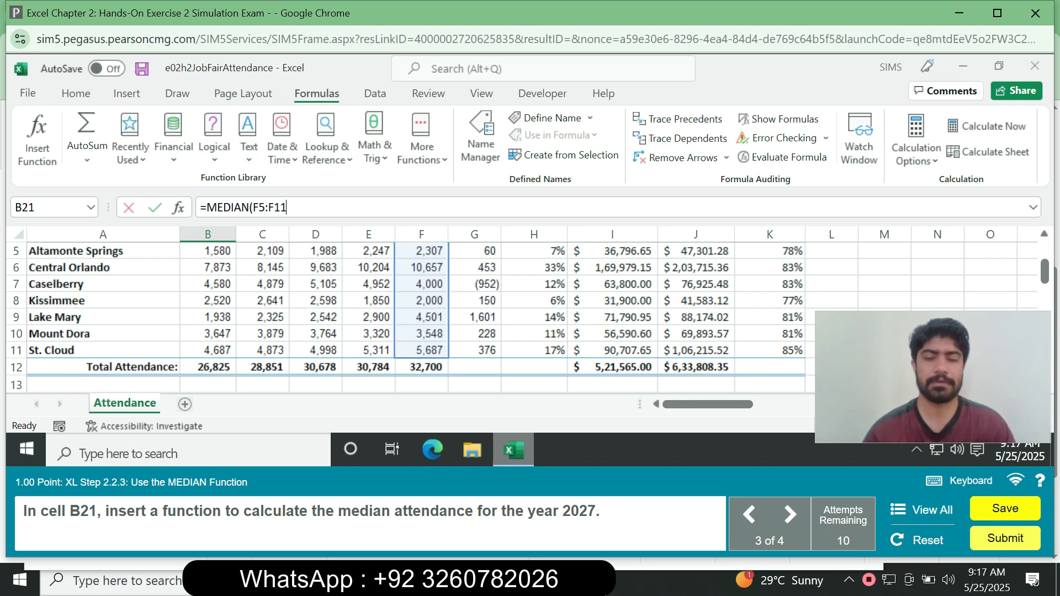
text())
key(Return)
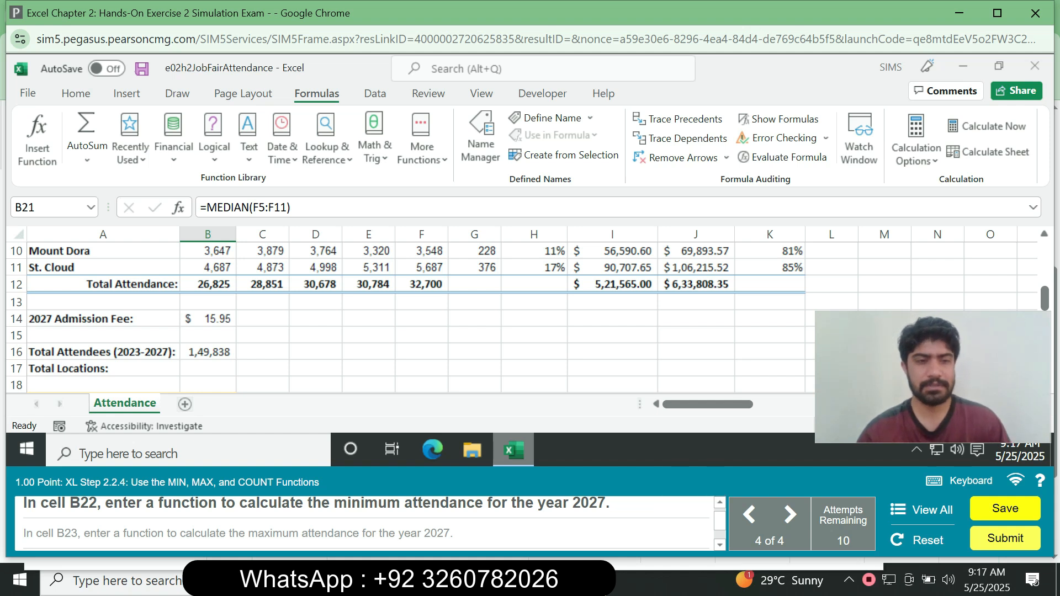
Enter =MIN(F5:F11) in cell B22 to calculate the minimum attendance for 2027.
click(39, 207)
text(B22)
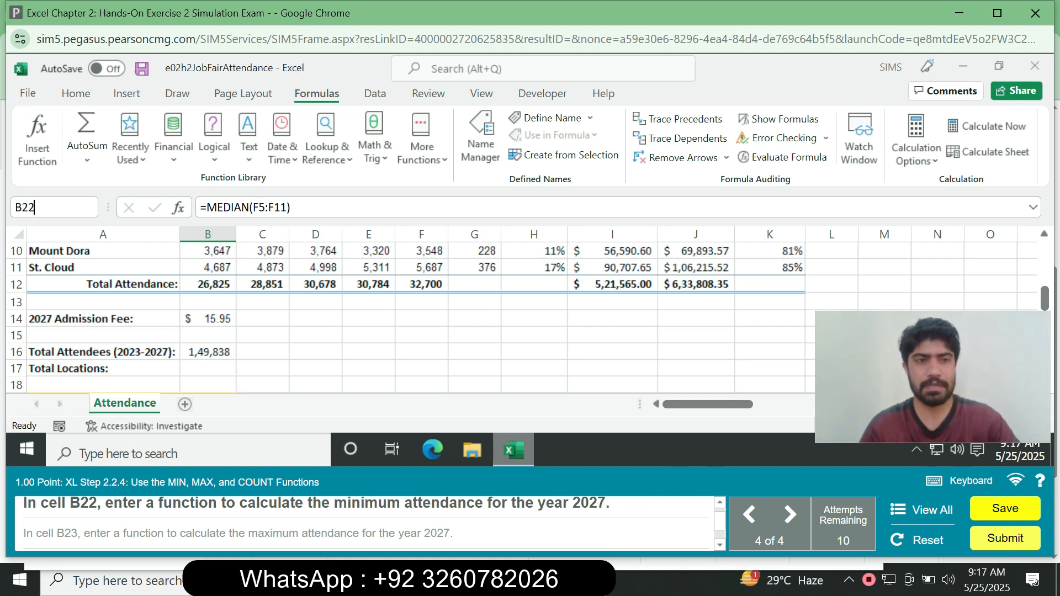
key(Return)
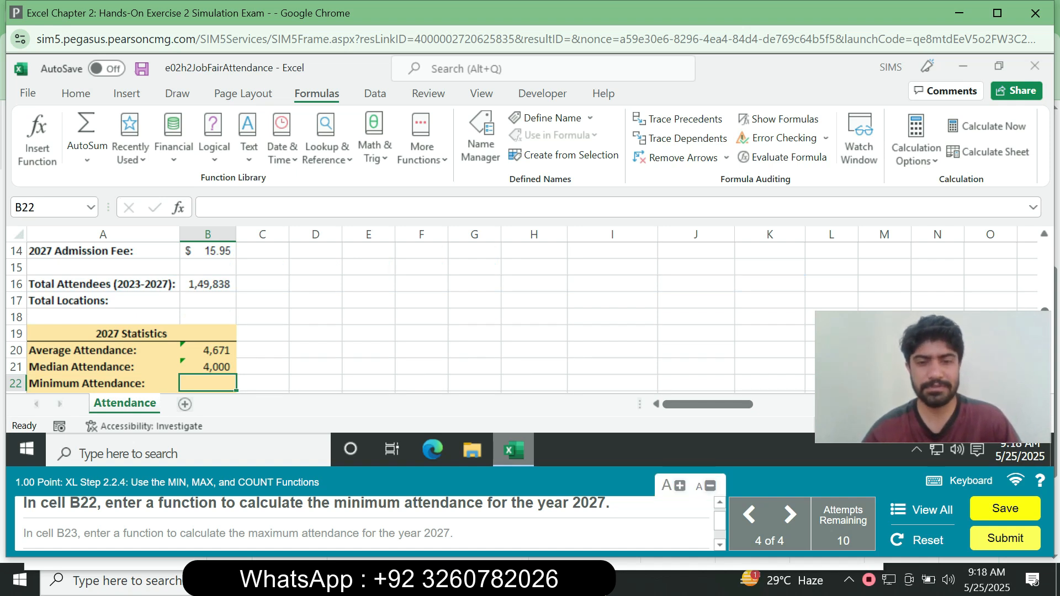
text(=min)
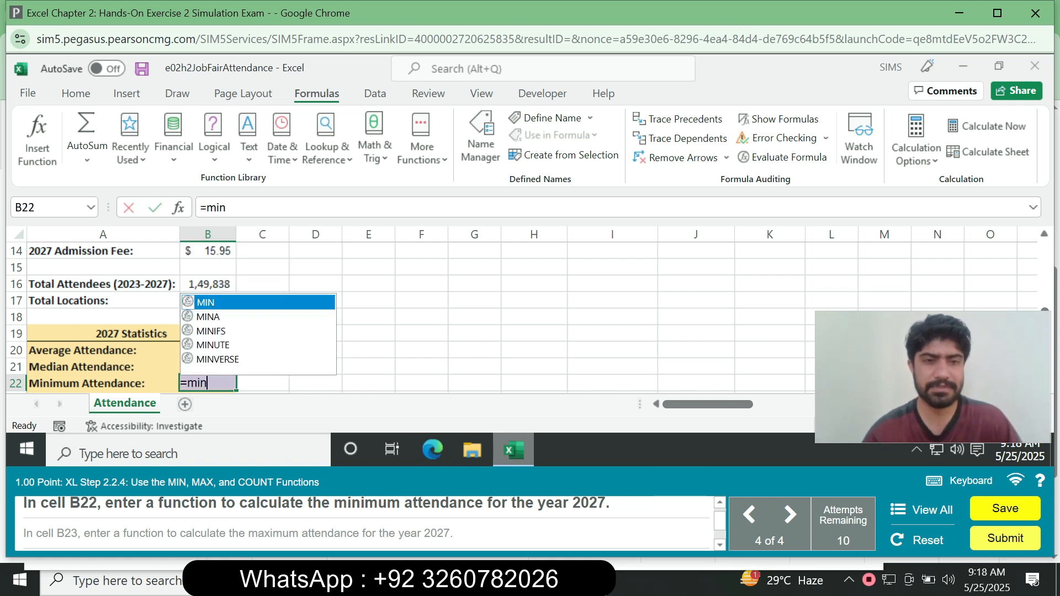
key(Tab)
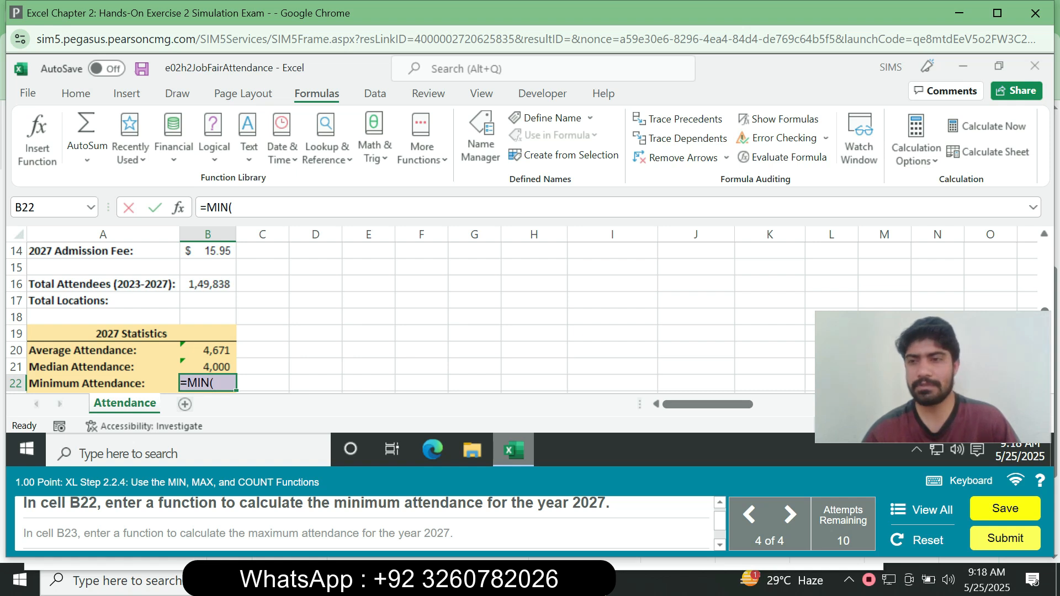
scroll(387, 309, up, 1)
scroll(414, 320, up, 3)
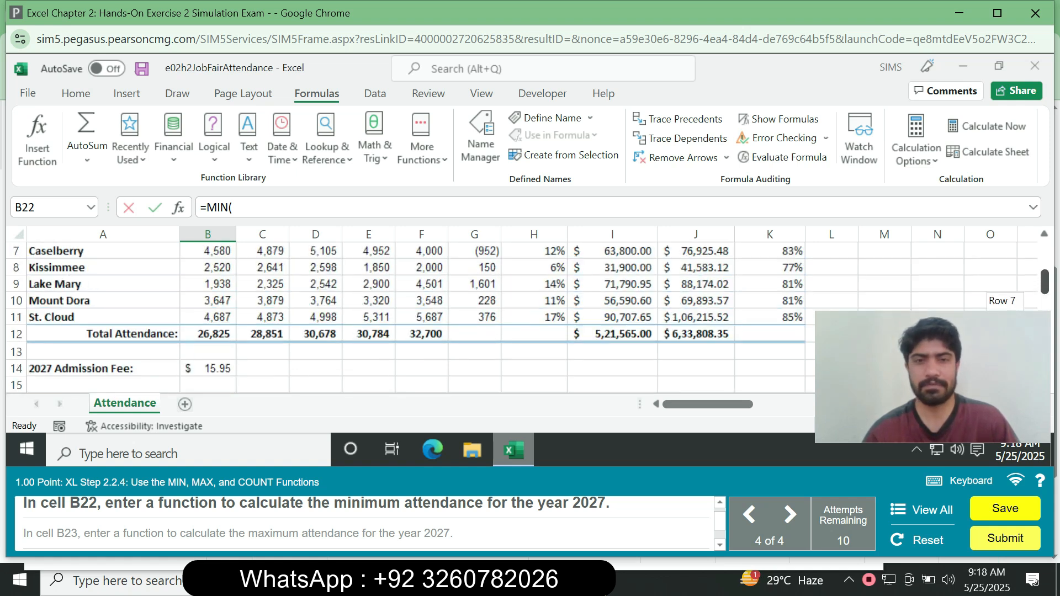
mouse_move(421, 300)
mouse_down()
mouse_move(421, 394)
mouse_move(421, 301)
mouse_up()
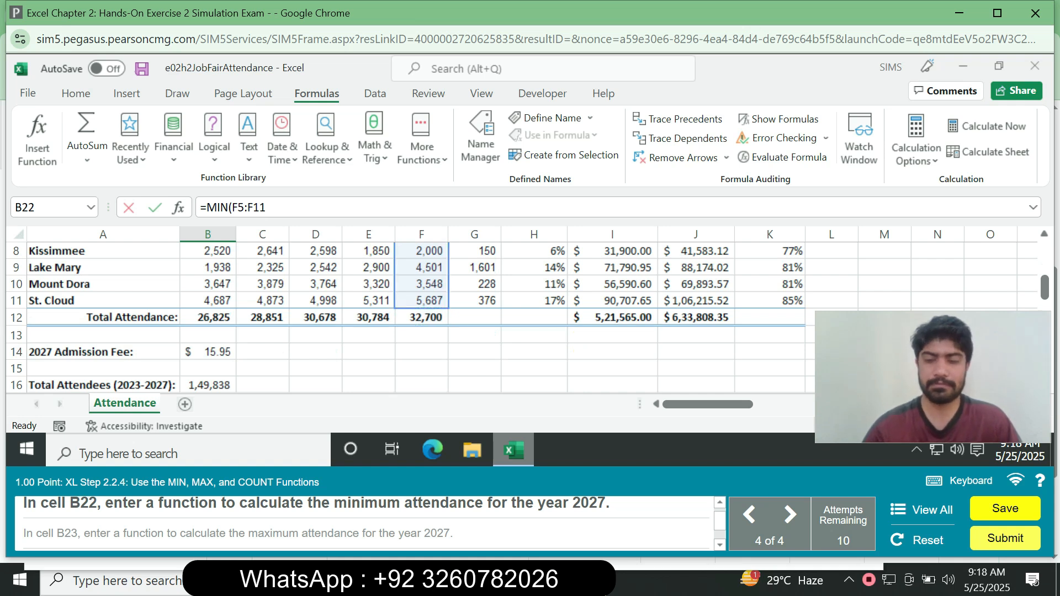
text())
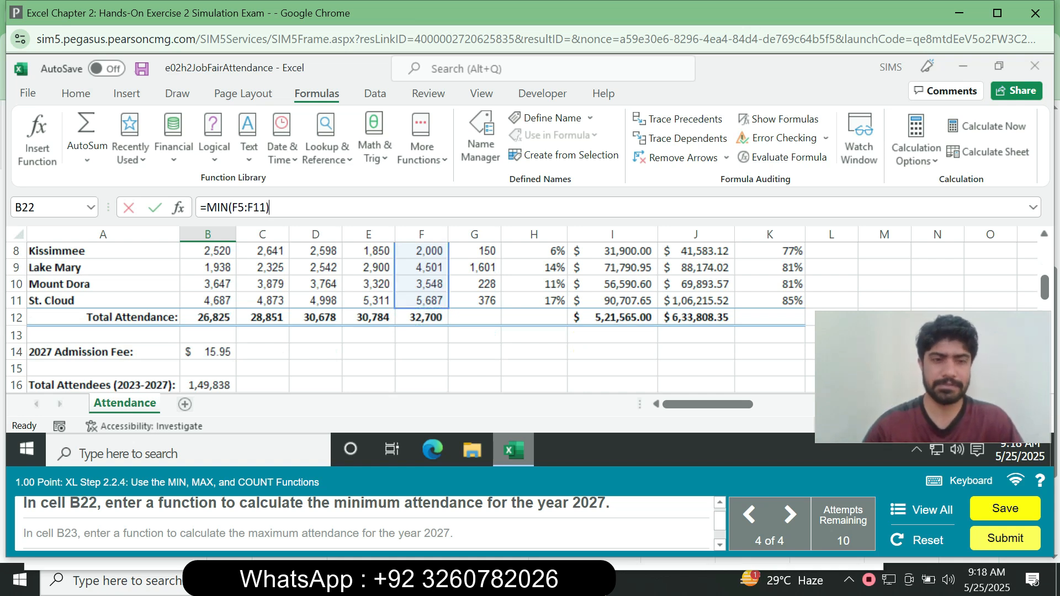
key(Return)
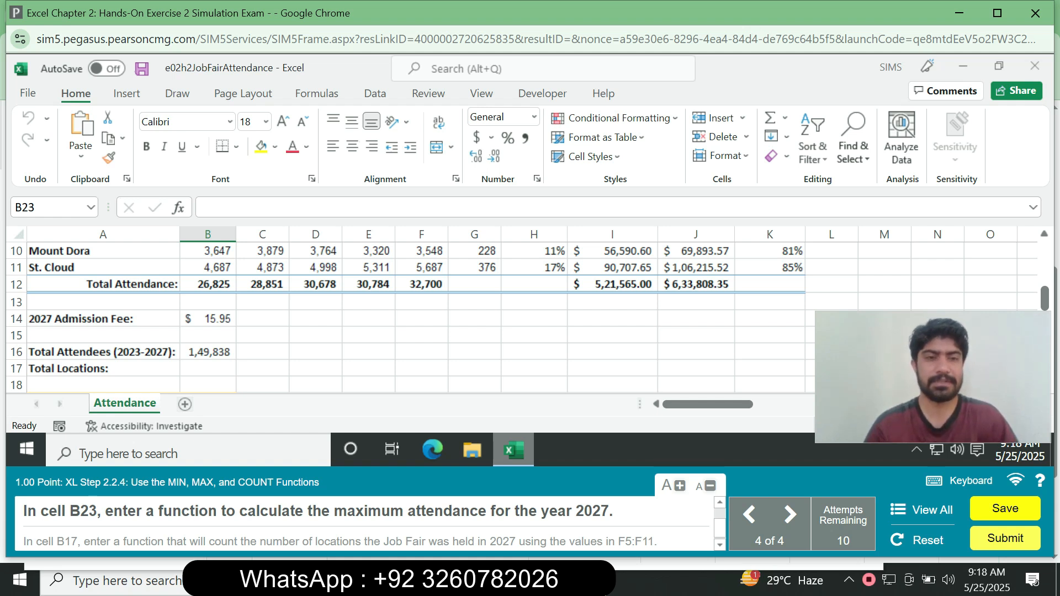
Try to enter a MAX function over the 2027 attendance values F5:F11 in cell B23.
click(46, 208)
text(B23)
key(Return)
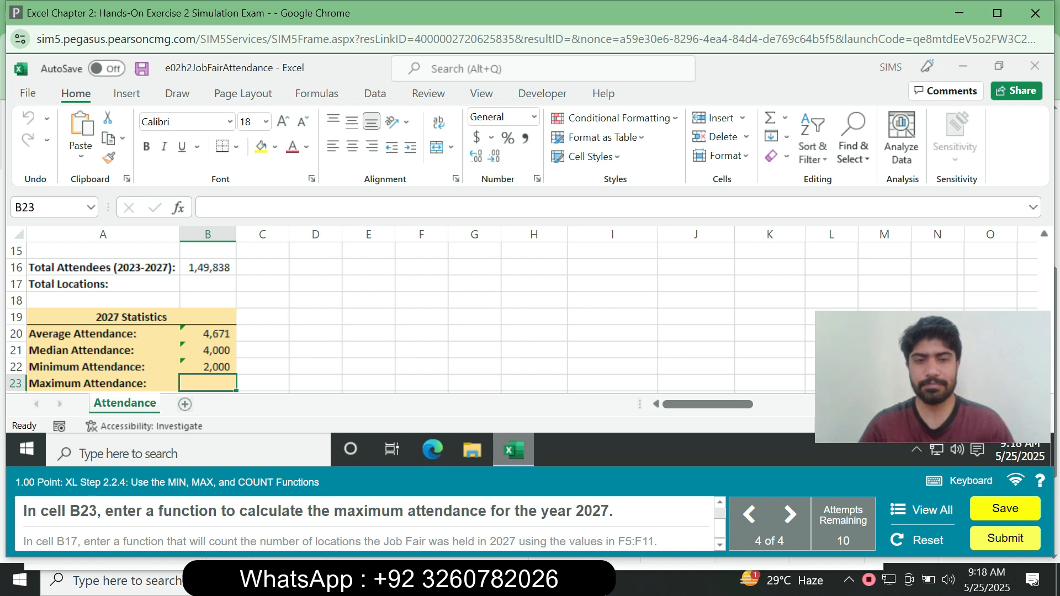
text(=ma)
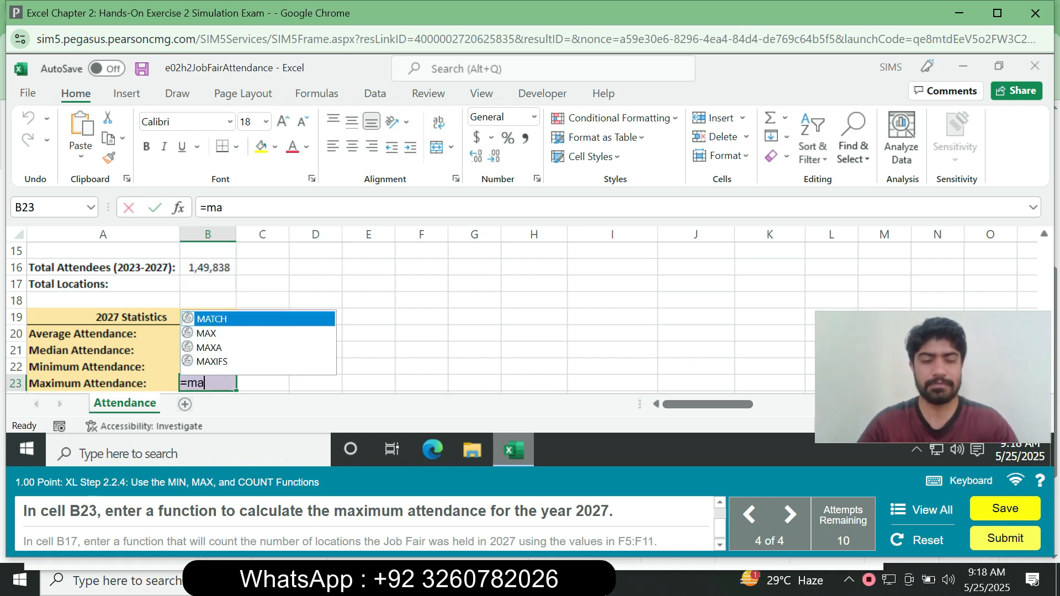
text(x)
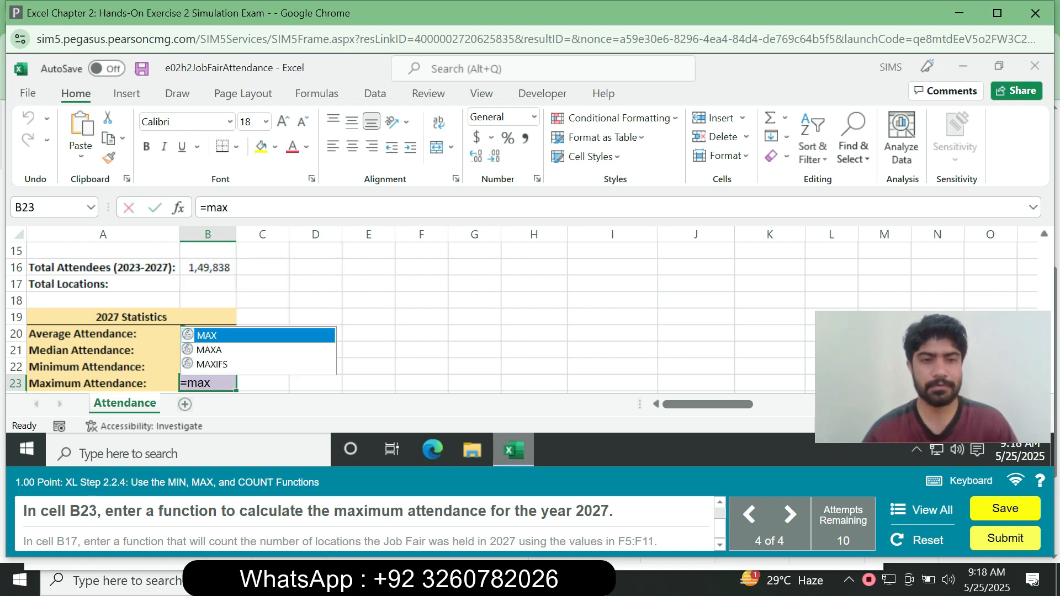
key(Tab)
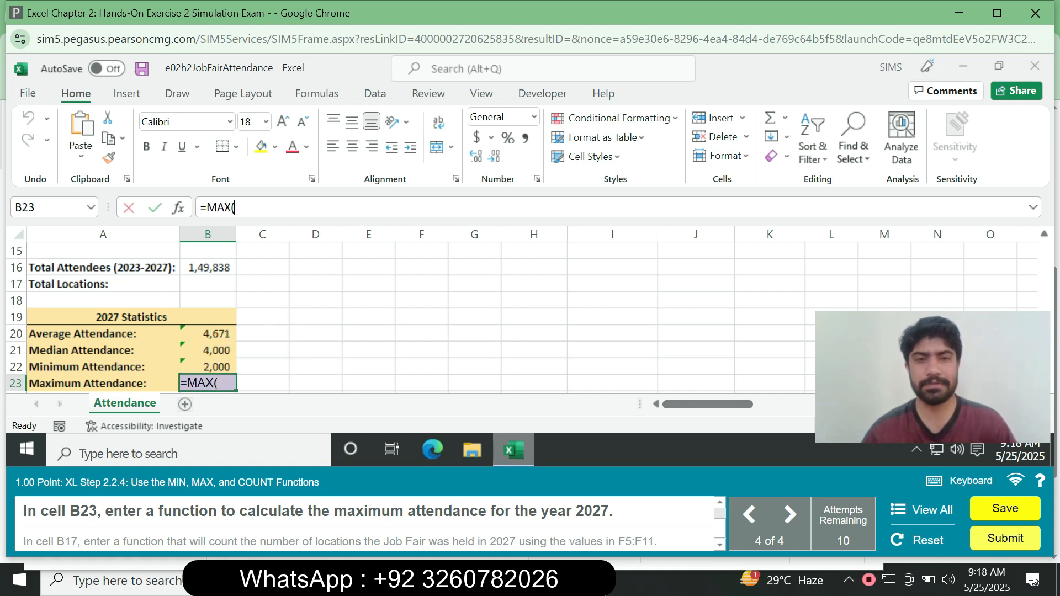
scroll(411, 318, up, 5)
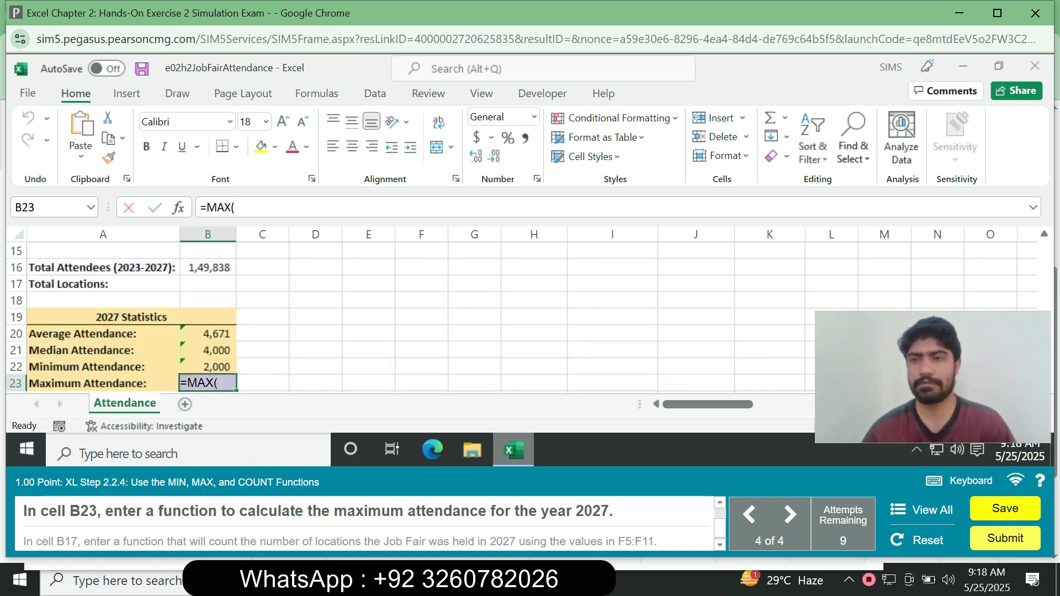
scroll(411, 318, up, 3)
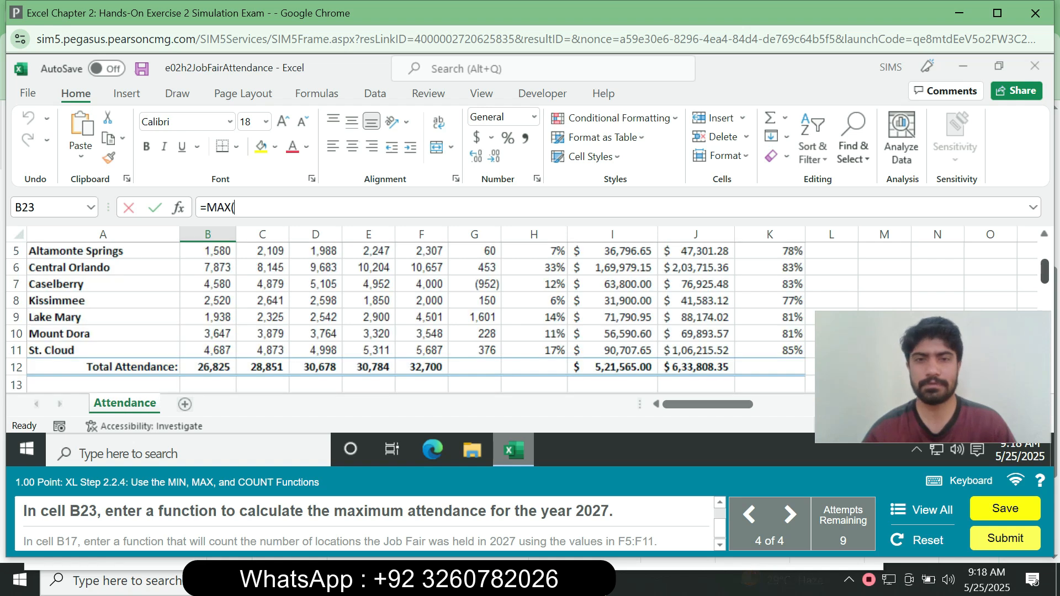
scroll(410, 318, up, 1)
drag(421, 317, 421, 351)
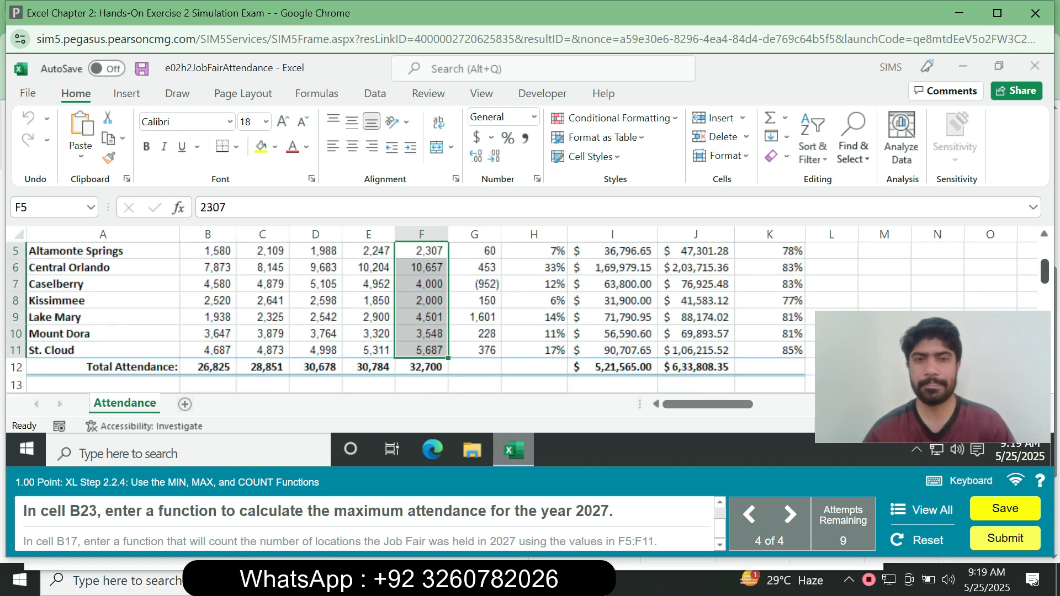
Enter =MAX(F4:F11) in cell B23 as the maximum 2027 attendance formula.
drag(1045, 272, 1045, 326)
click(207, 383)
text(=max)
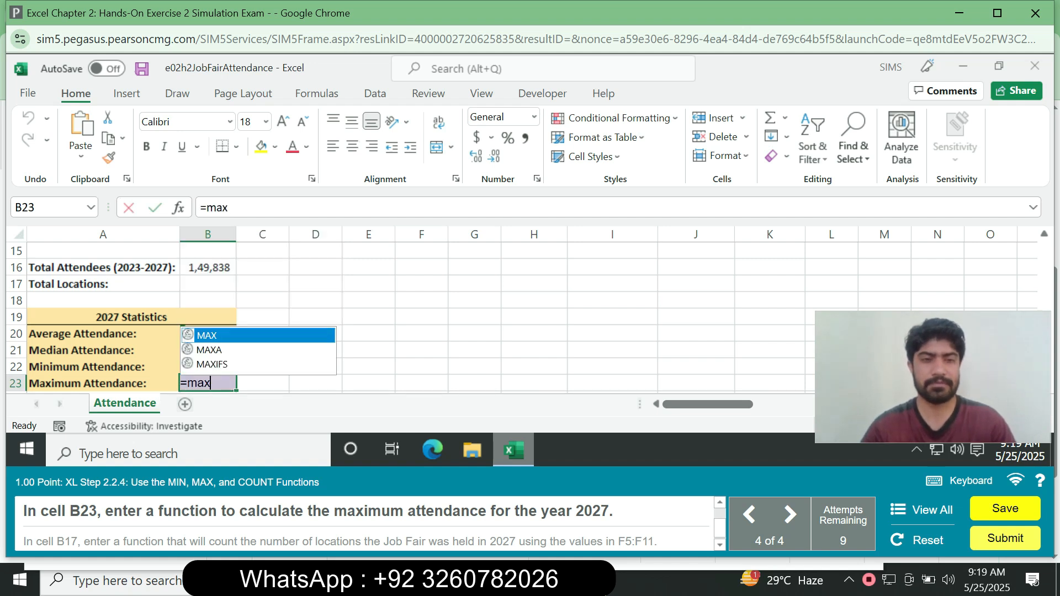
key(Tab)
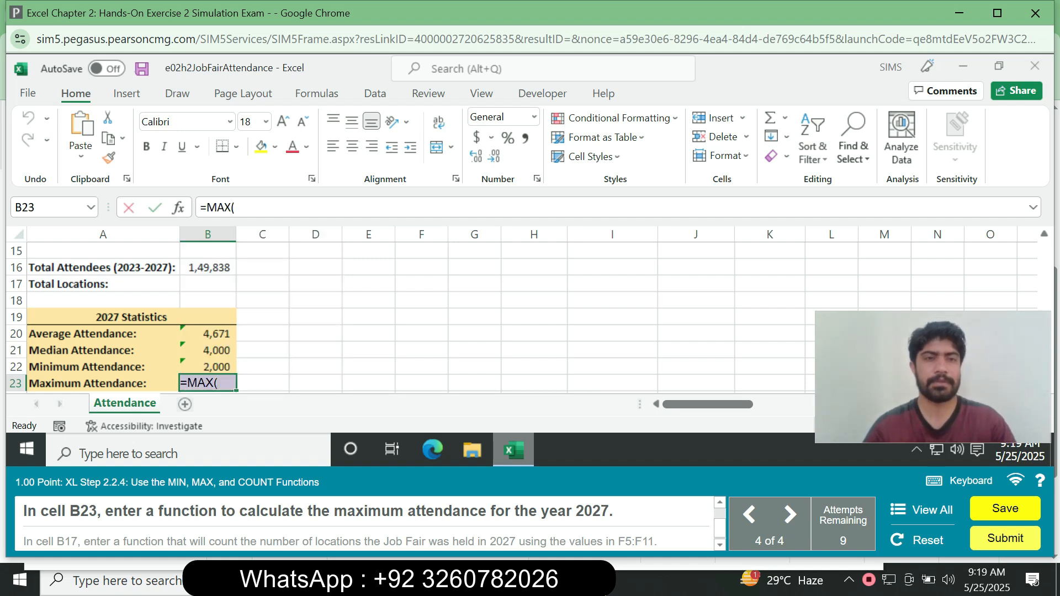
text(F4:F11)
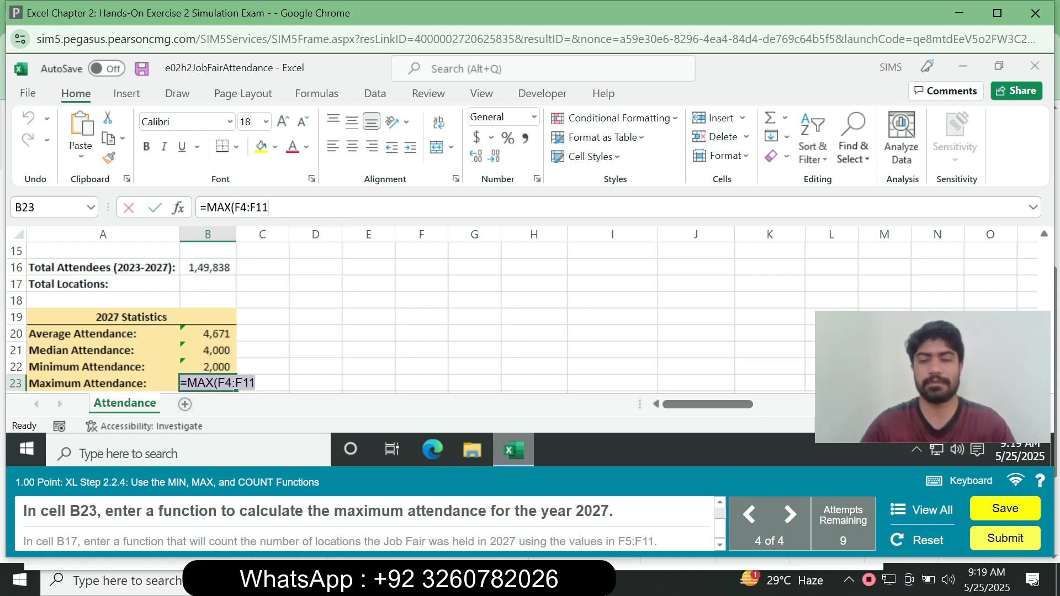
key(Return)
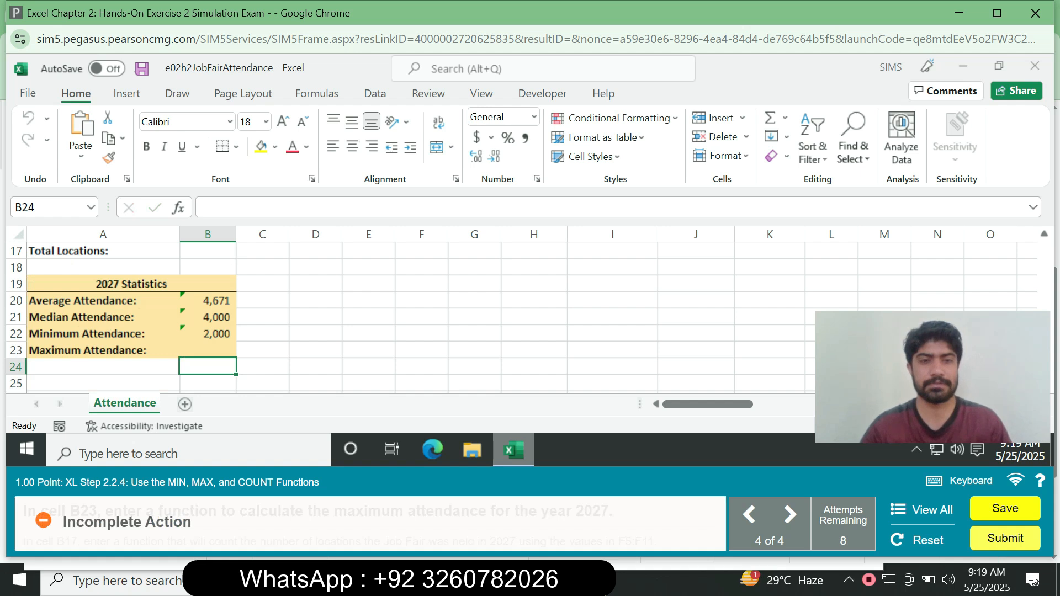
Replace the formula in cell B23 with =MAX(F5:F11) to calculate the maximum attendance for 2027.
click(207, 350)
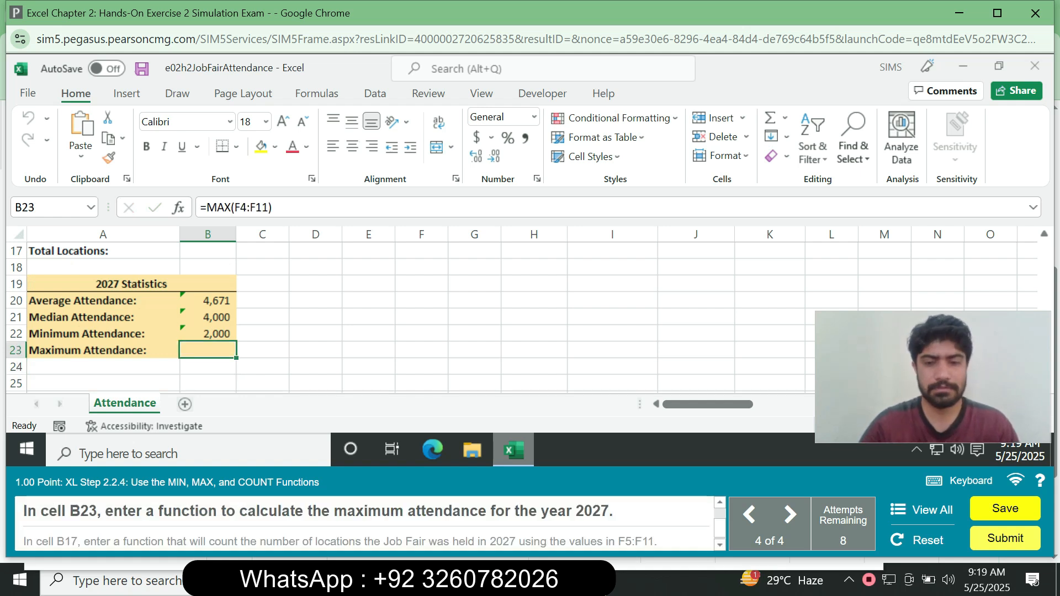
text(=max)
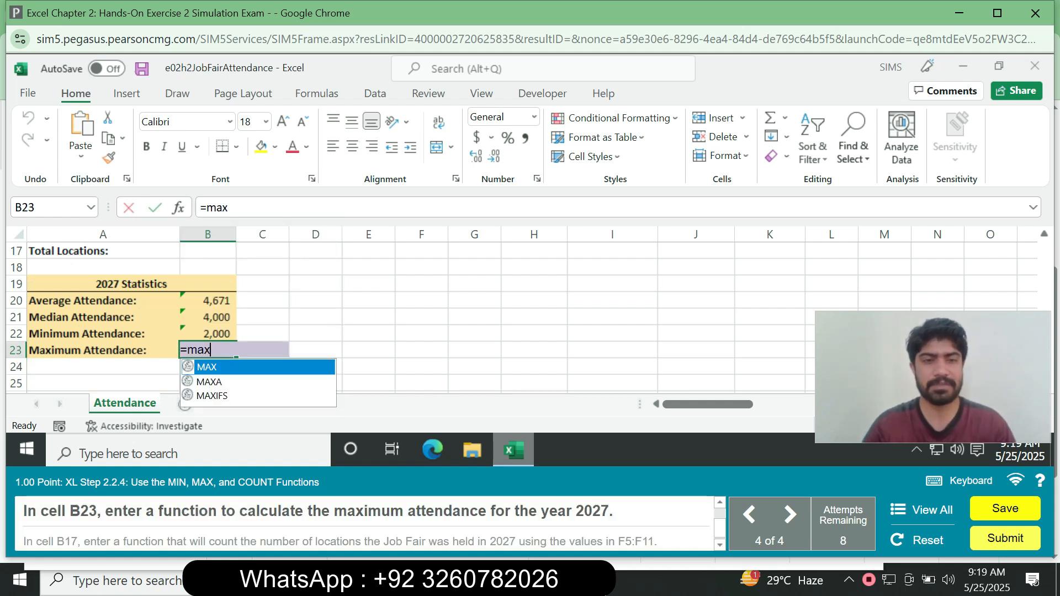
key(Tab)
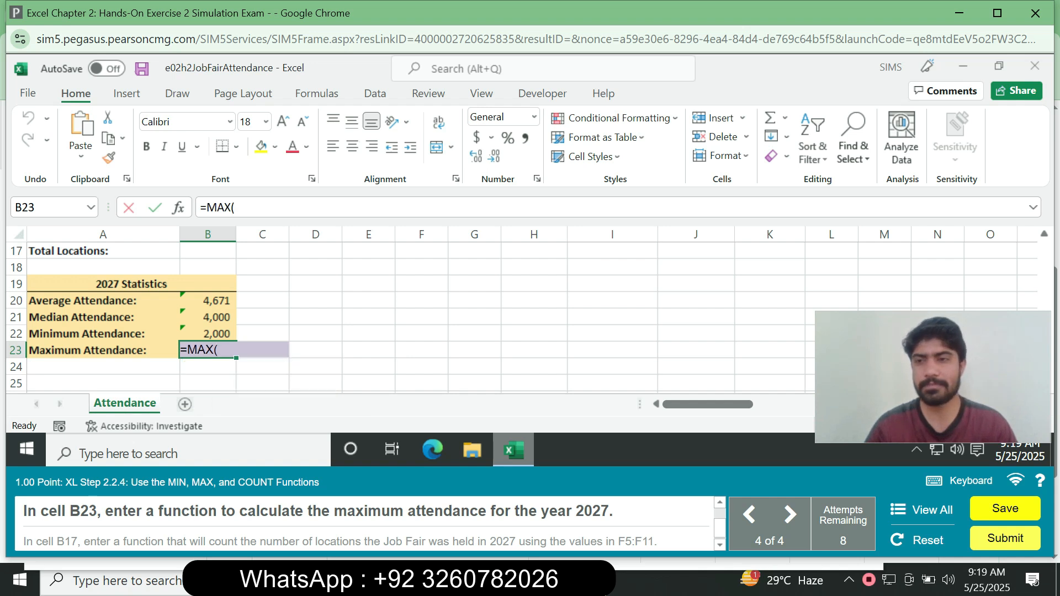
drag(933, 377, 826, 371)
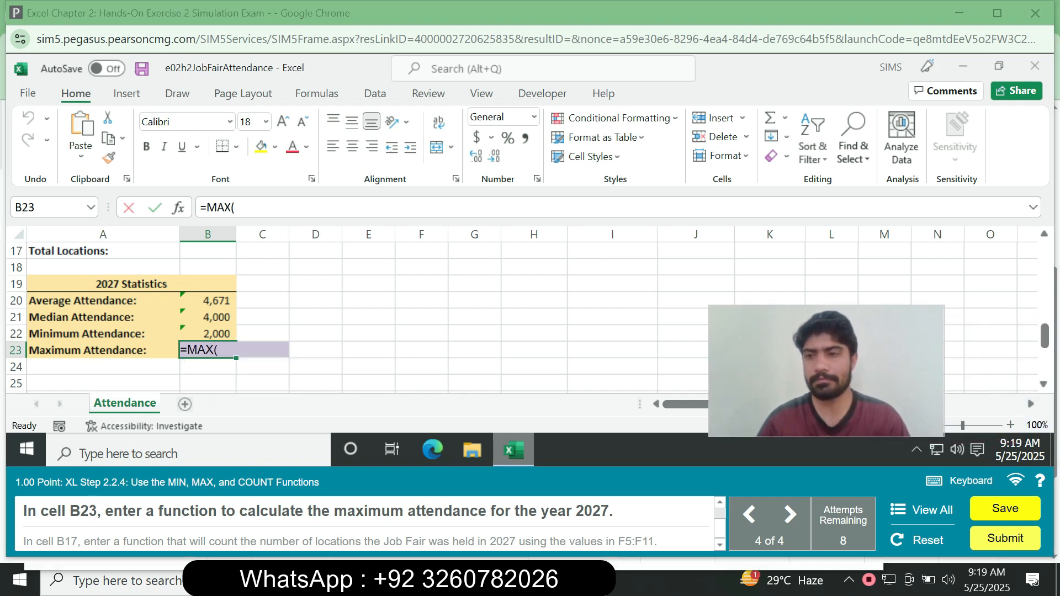
drag(1045, 335, 1045, 267)
mouse_move(421, 301)
mouse_down()
mouse_move(421, 396)
mouse_move(421, 300)
mouse_up()
text())
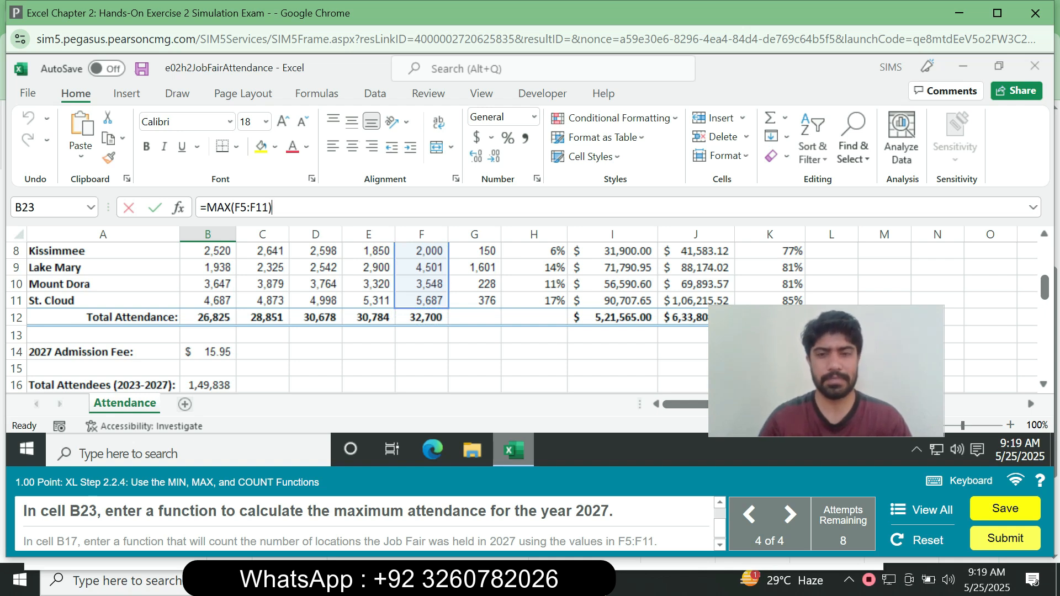
key(Return)
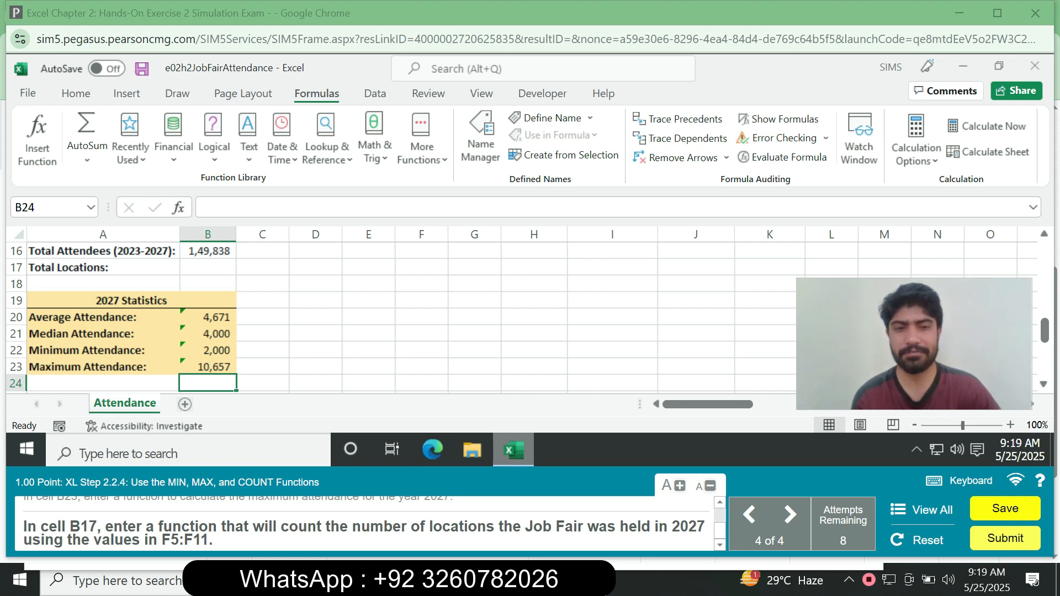
Enter =COUNT(F5:F11) in cell B17 to count the 2027 job fair locations, and submit the finished assignment.
click(47, 208)
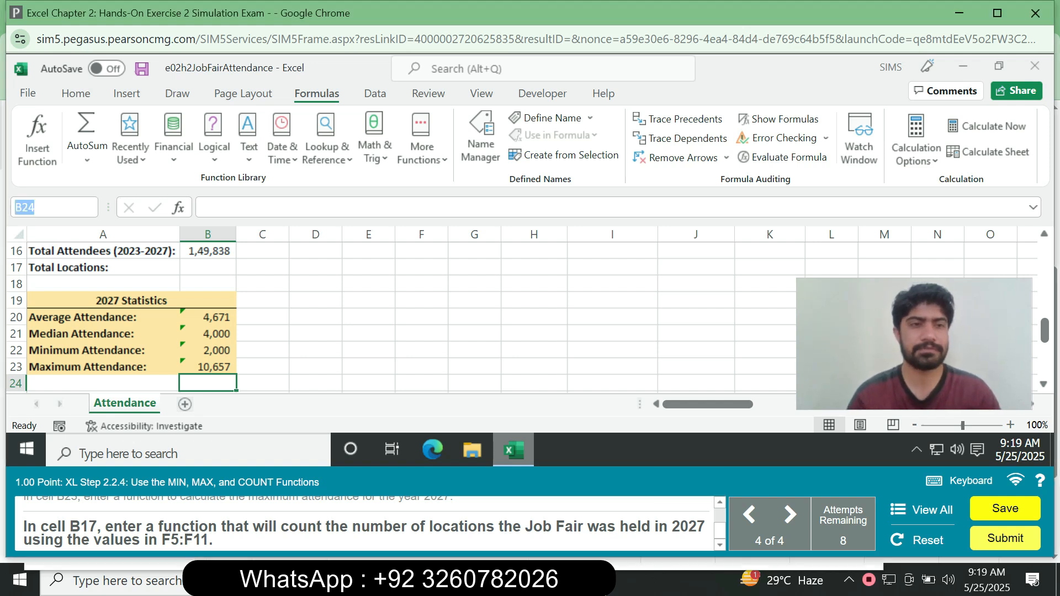
text(B17)
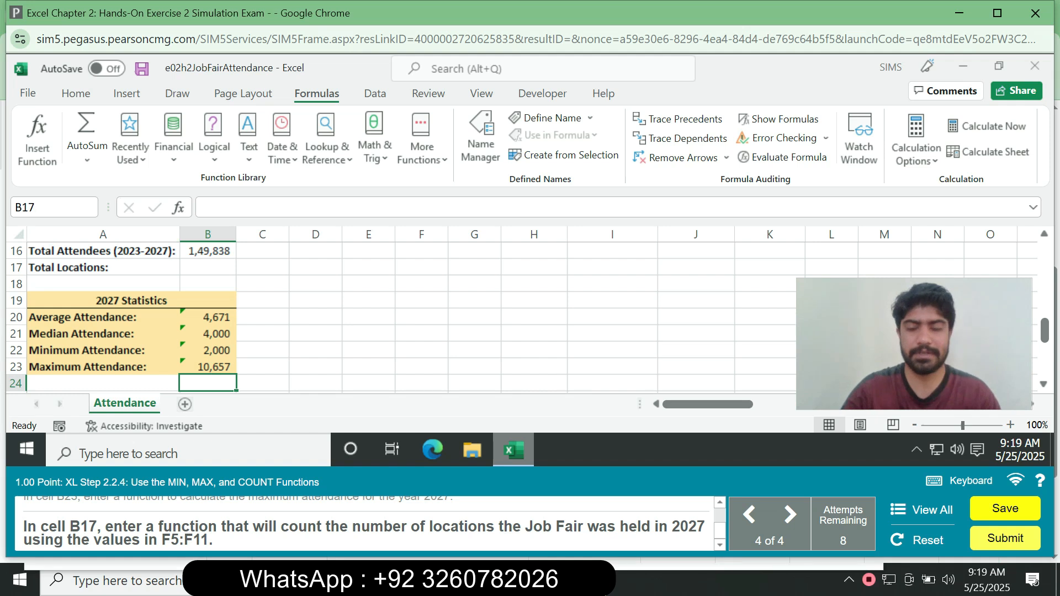
key(Return)
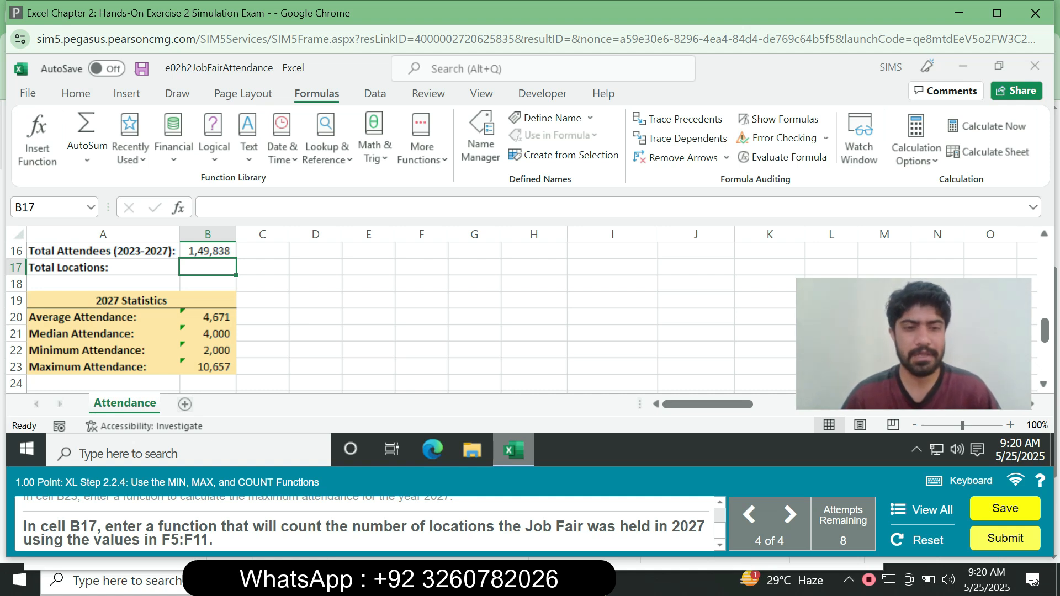
text(=count)
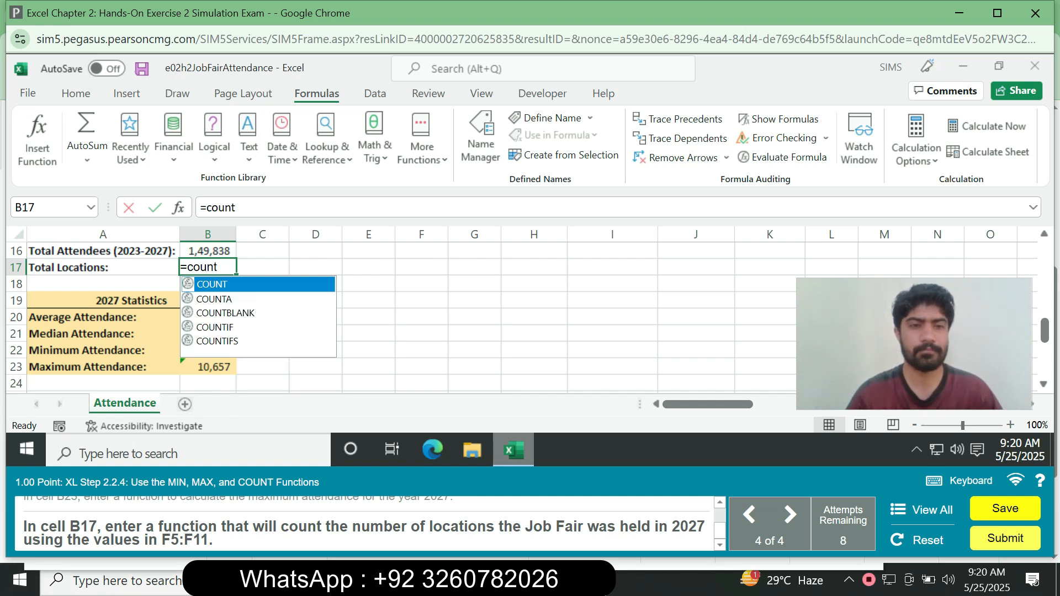
key(Tab)
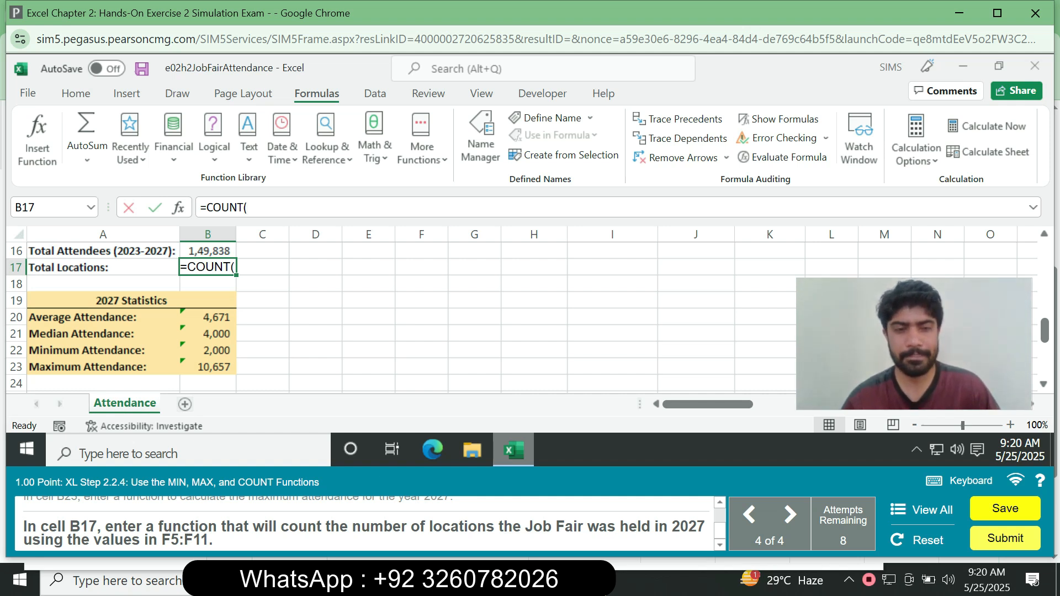
text(F5:)
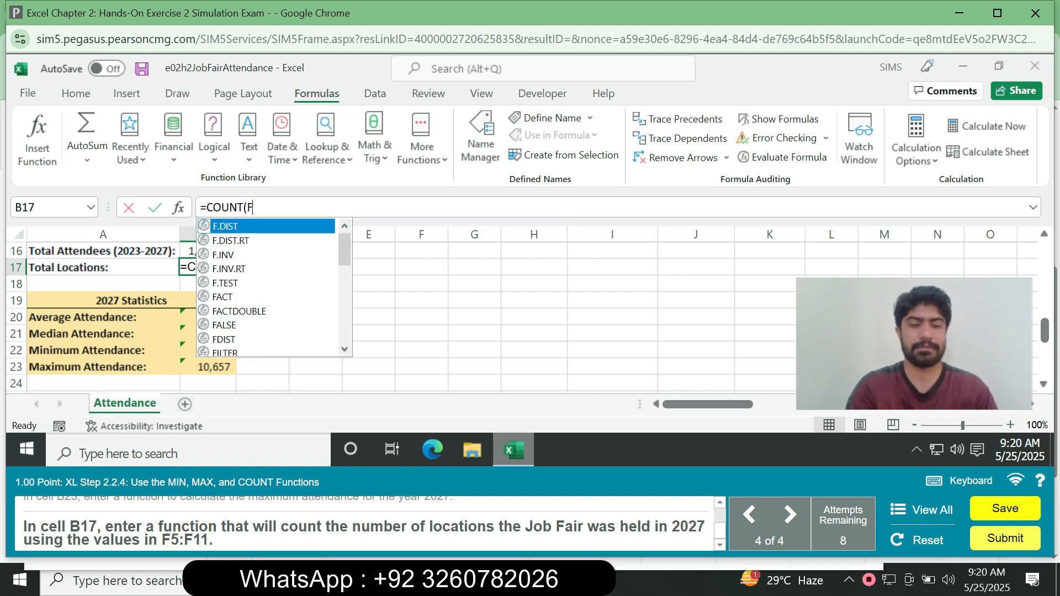
text(F11))
key(Return)
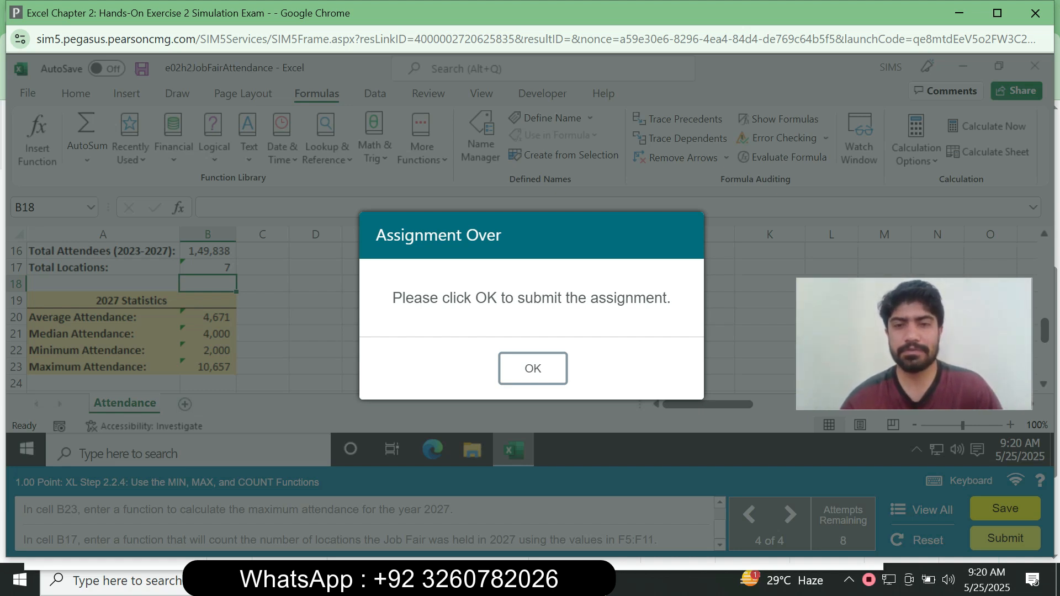
key(Return)
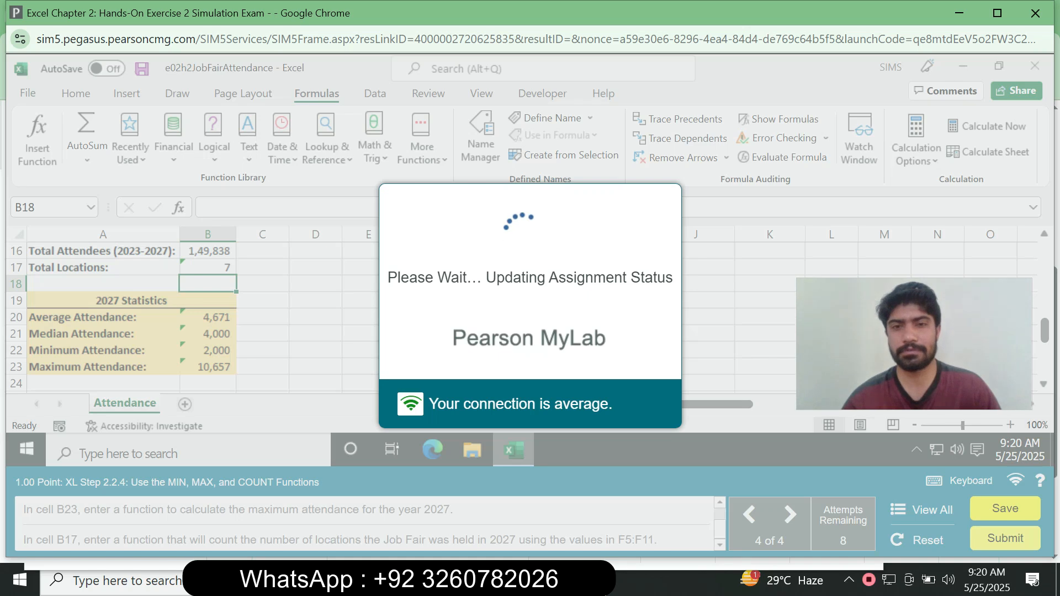